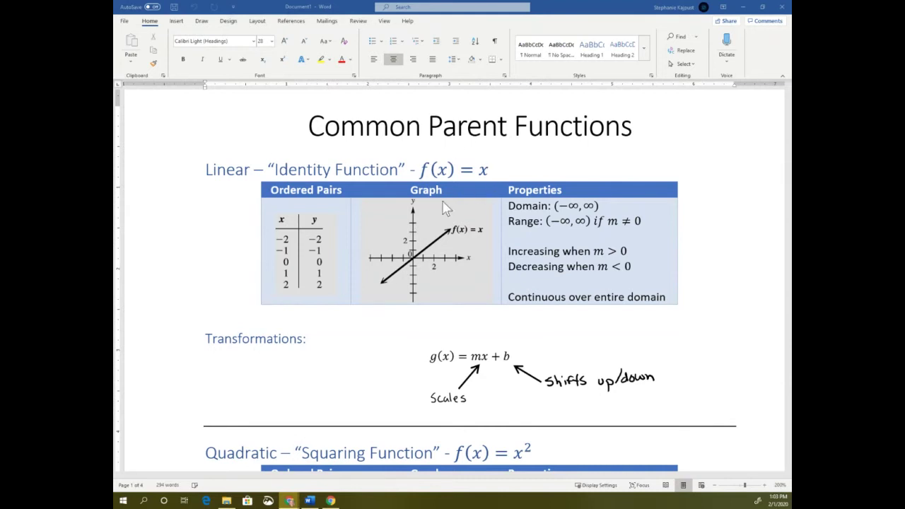
- Switch to the Desmos graphing calculator and resize its window to keep the linear transformation notes in Word visible below it
scroll(447, 221, down, 10)
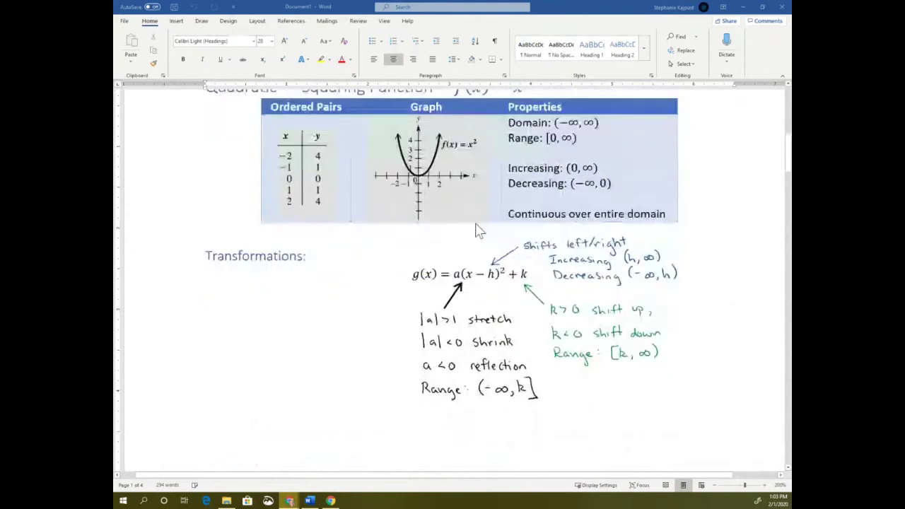
scroll(477, 228, up, 11)
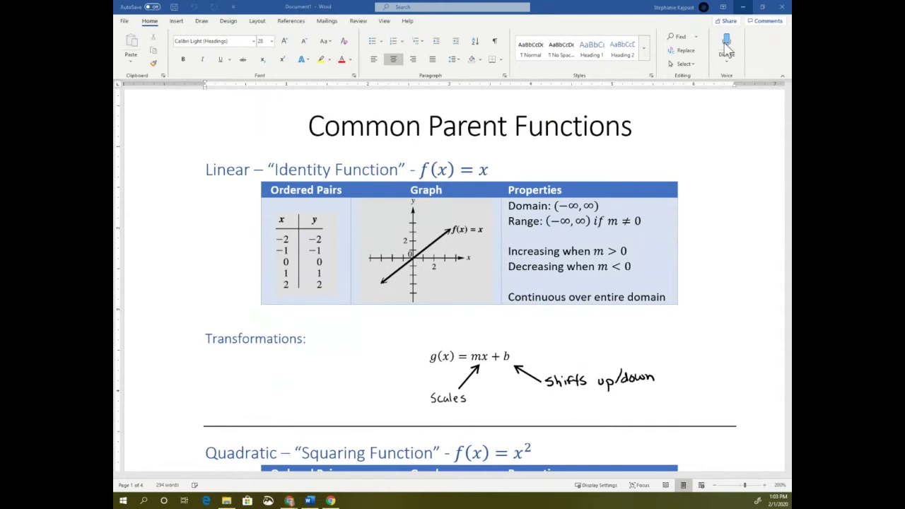
key(alt+Tab)
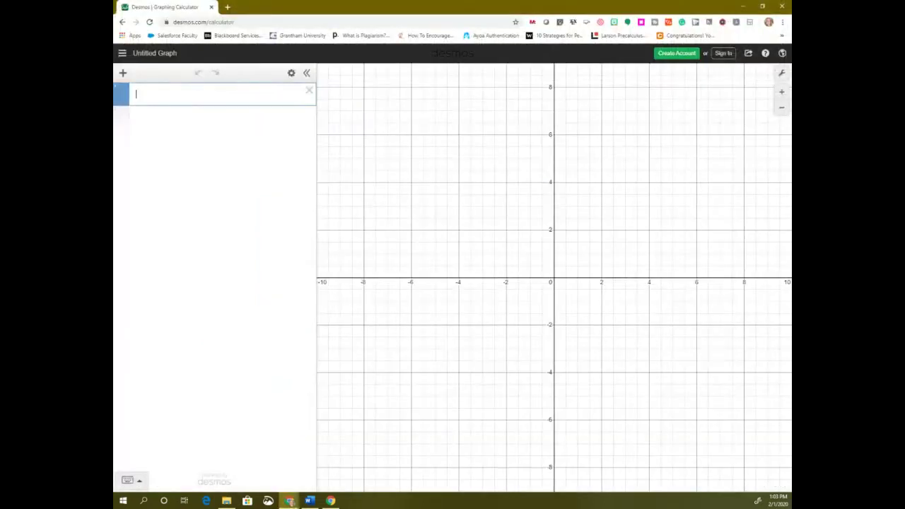
click(762, 6)
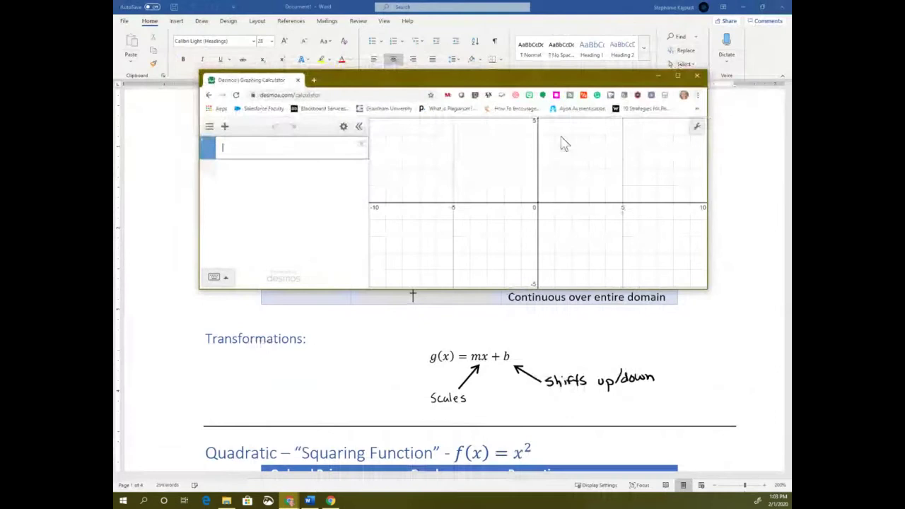
drag(200, 73, 125, 9)
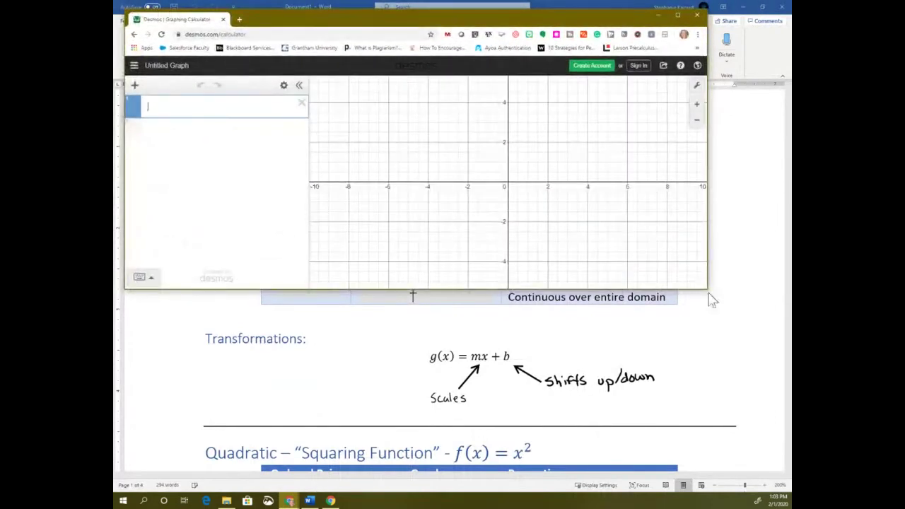
drag(707, 290, 778, 327)
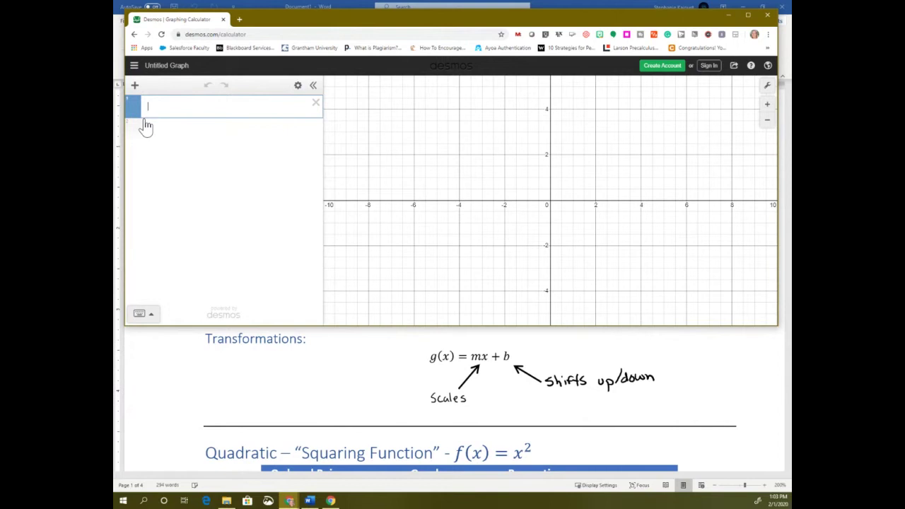
- Graph the parent function y = x and scale it to y = 5x
text(y=x)
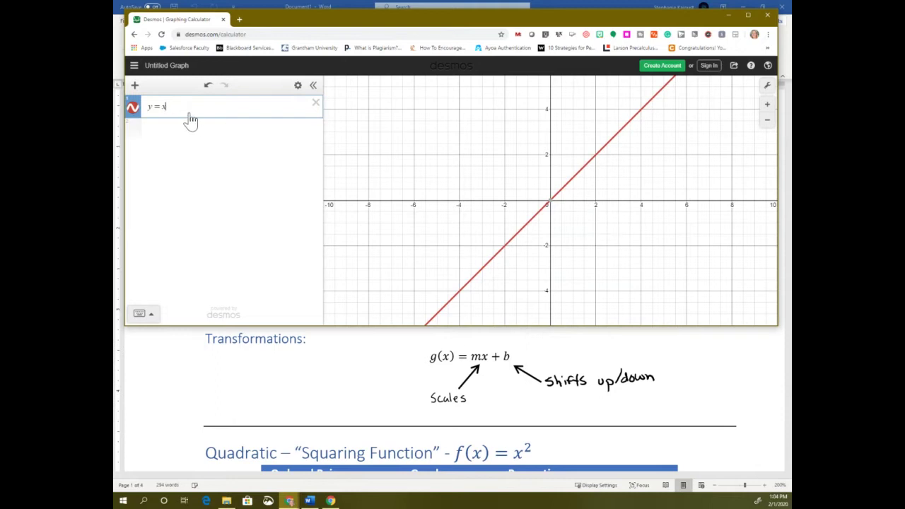
click(162, 106)
text(5)
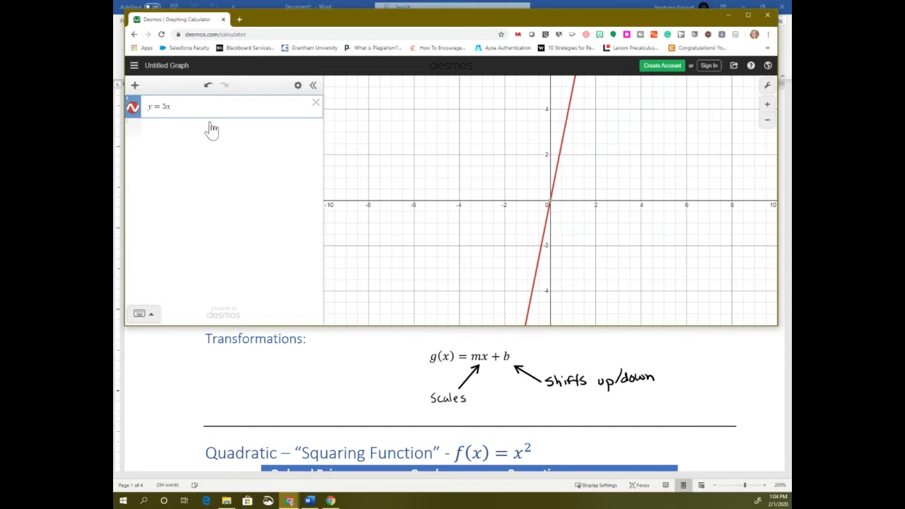
- Replace the coefficient 5 with the parameter a, add a slider for it, and vary a to 5.1 and −0.8
key(BackSpace)
text(a)
click(180, 123)
drag(240, 144, 272, 156)
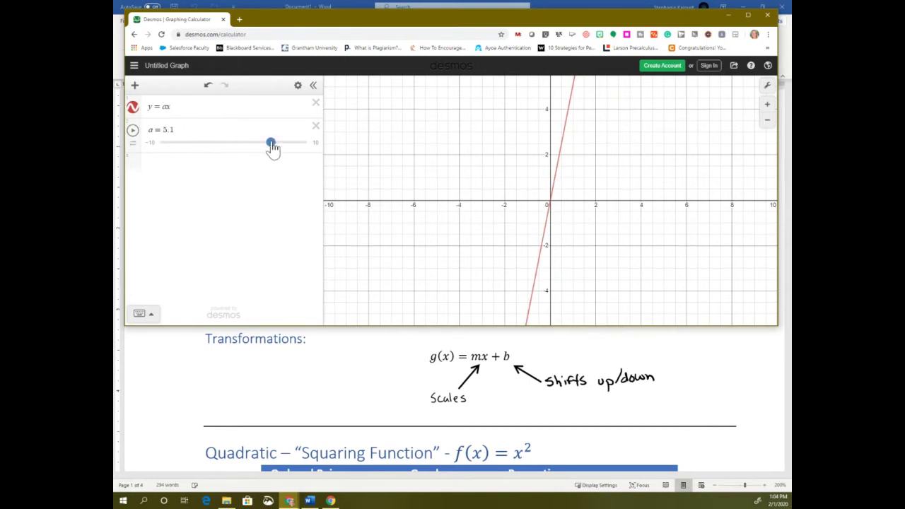
drag(273, 148, 230, 144)
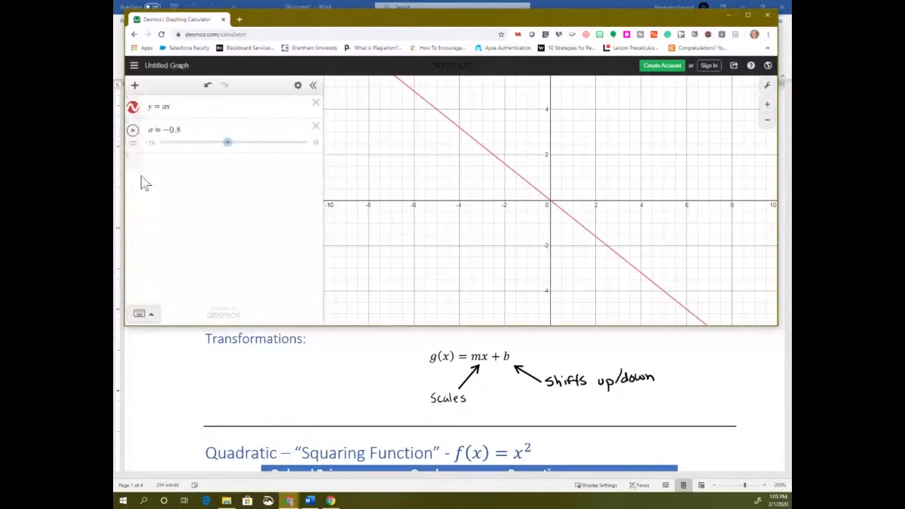
- Try y = x and its reflection y = −x in place of y = ax, and restore the coefficient a
click(163, 107)
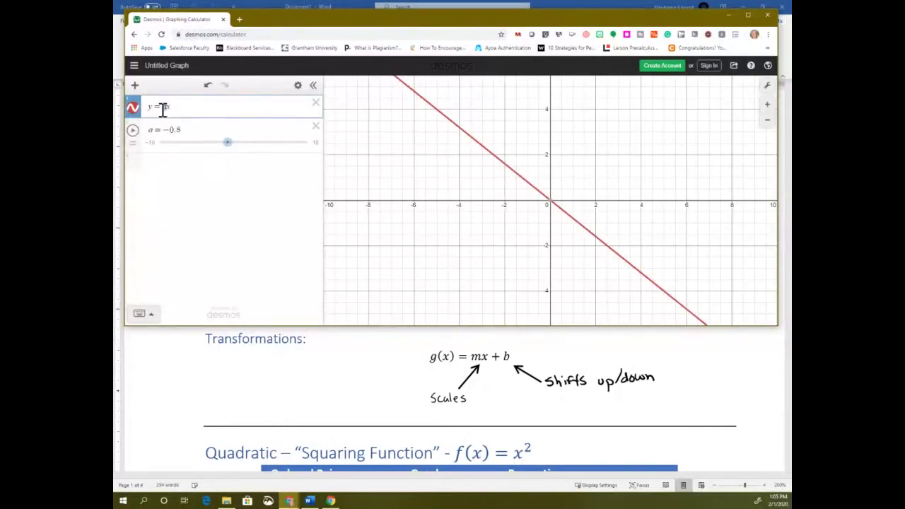
key(BackSpace)
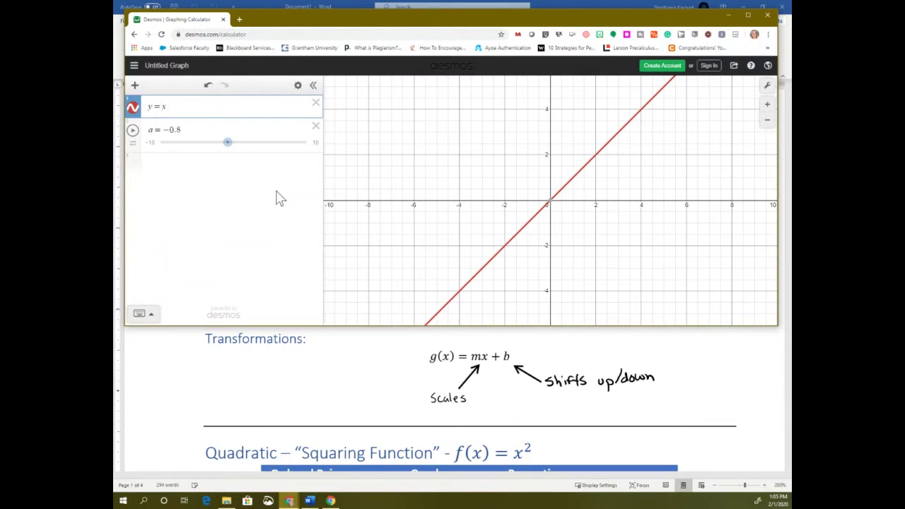
text(-)
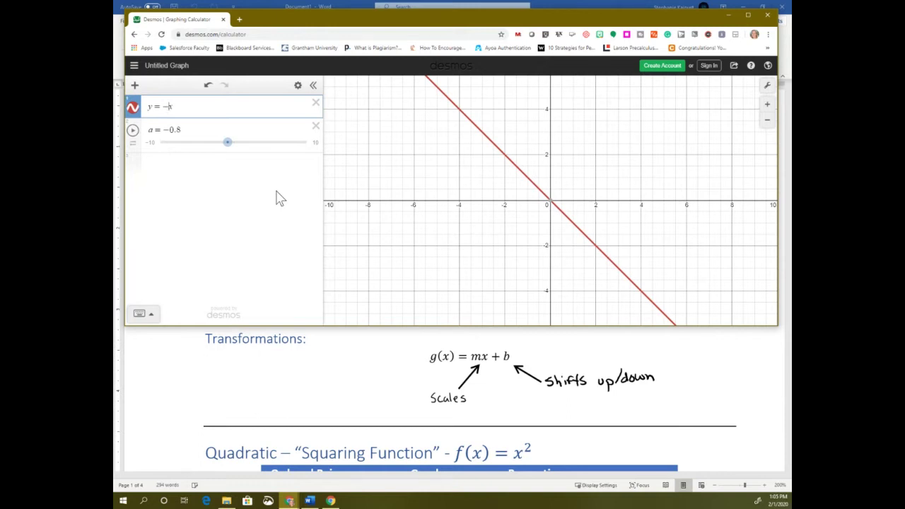
key(BackSpace)
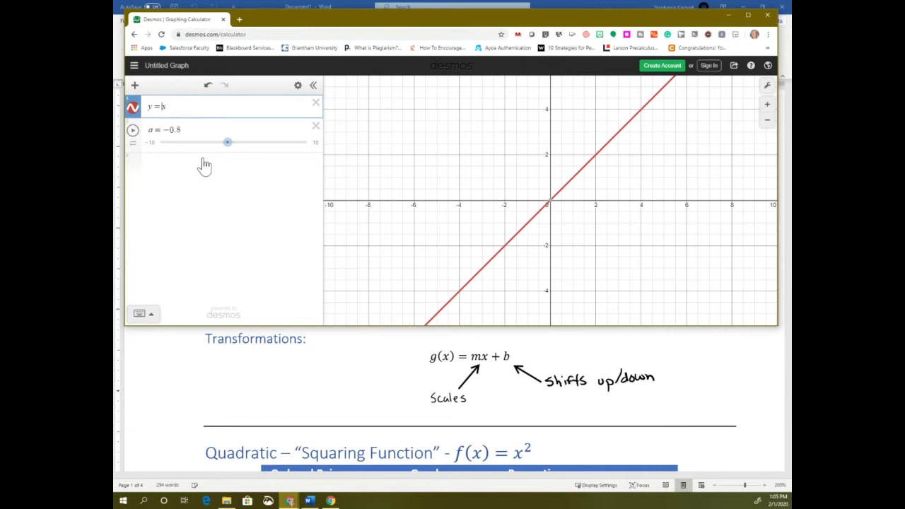
text(a)
- Set the a slider to 1.2 and extend the equation to y = ax + b with a slider for b
drag(229, 148, 244, 136)
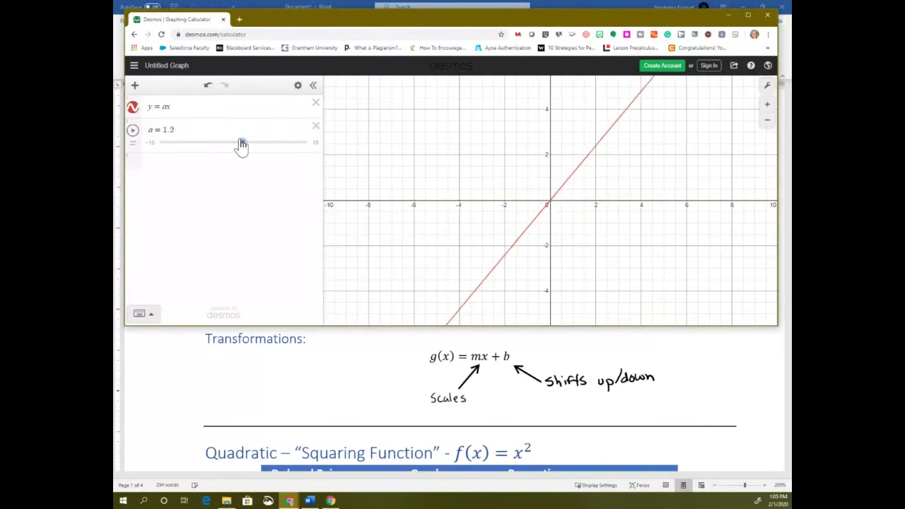
click(187, 106)
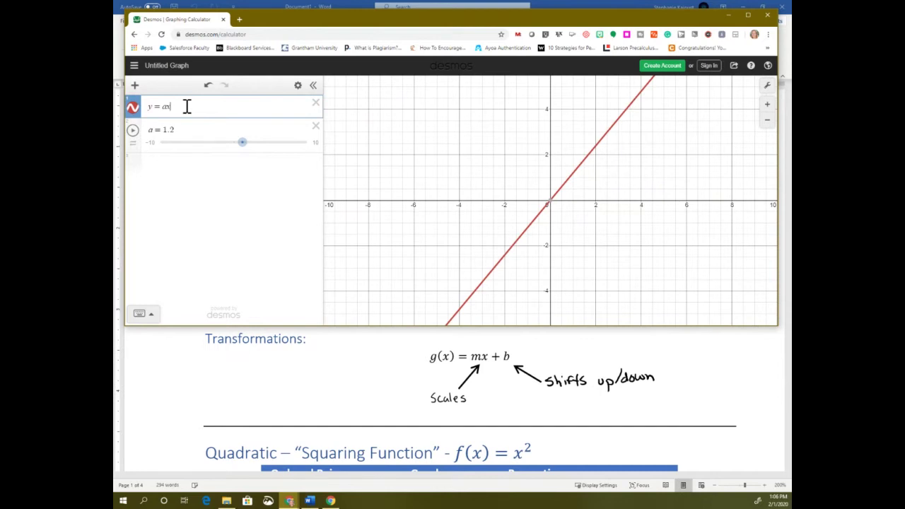
text(+b)
click(180, 122)
- Shift the line up and down by varying the b slider through 0, 3.1 and −1.9
drag(243, 148, 233, 148)
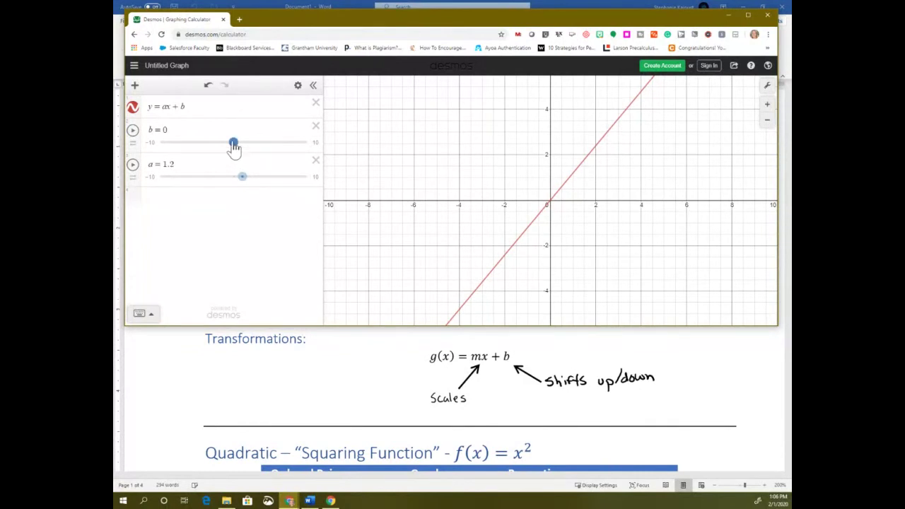
drag(235, 145, 255, 145)
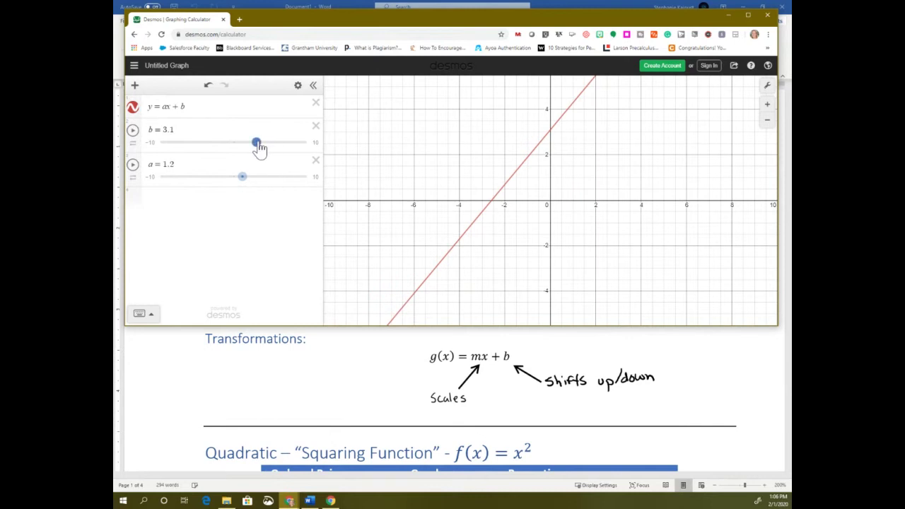
drag(257, 144, 223, 147)
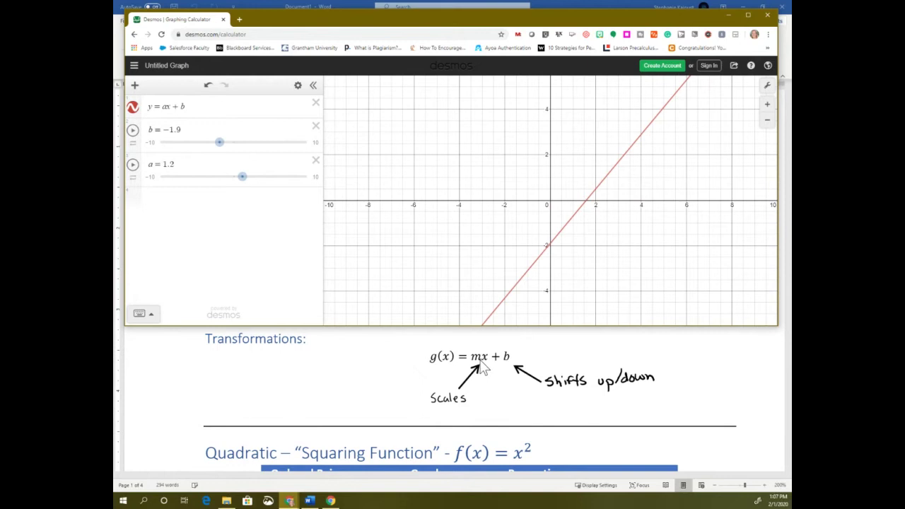
mouse_move(479, 367)
mouse_down()
mouse_move(458, 401)
mouse_move(472, 399)
mouse_up()
drag(524, 366, 518, 375)
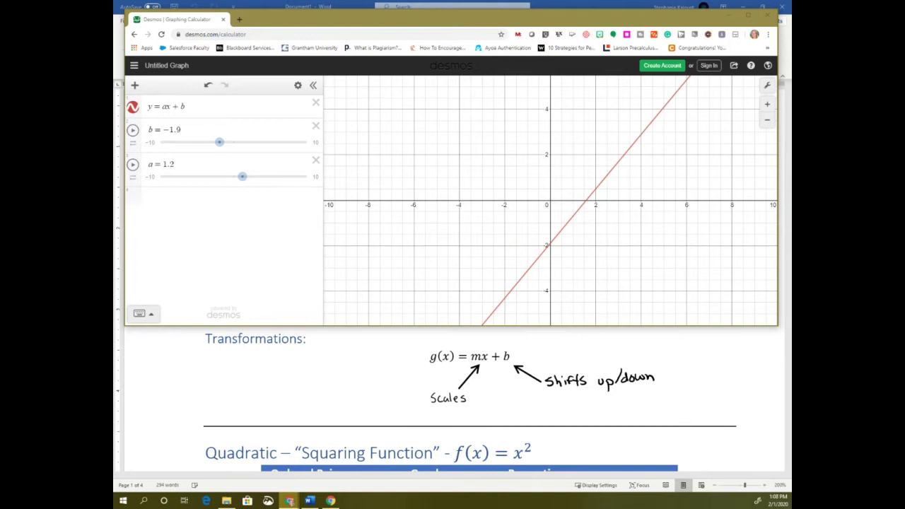
- Add the function f(x) = 3x + 6 as a new expression below the sliders
click(231, 212)
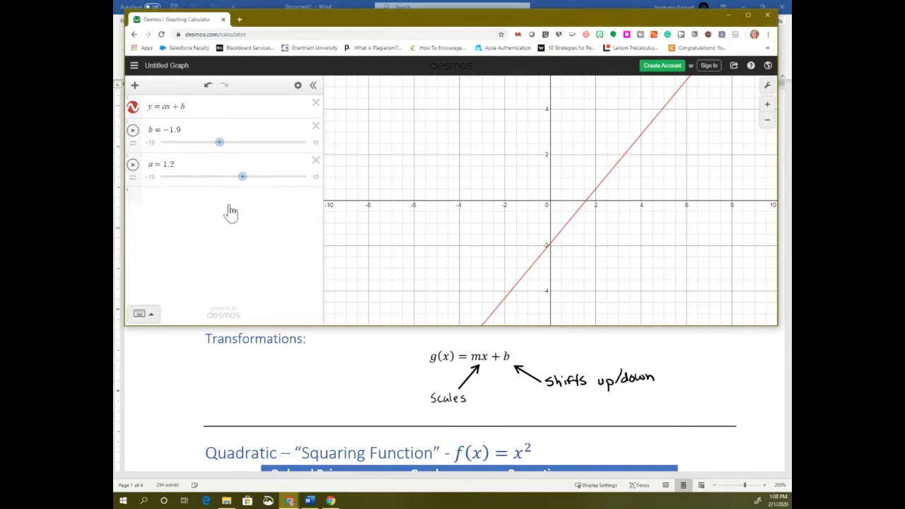
click(223, 195)
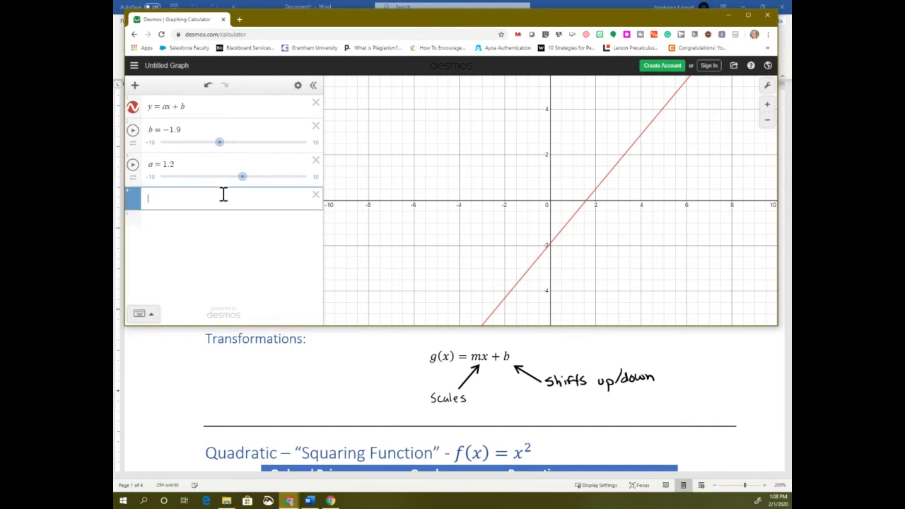
text(f(x) )
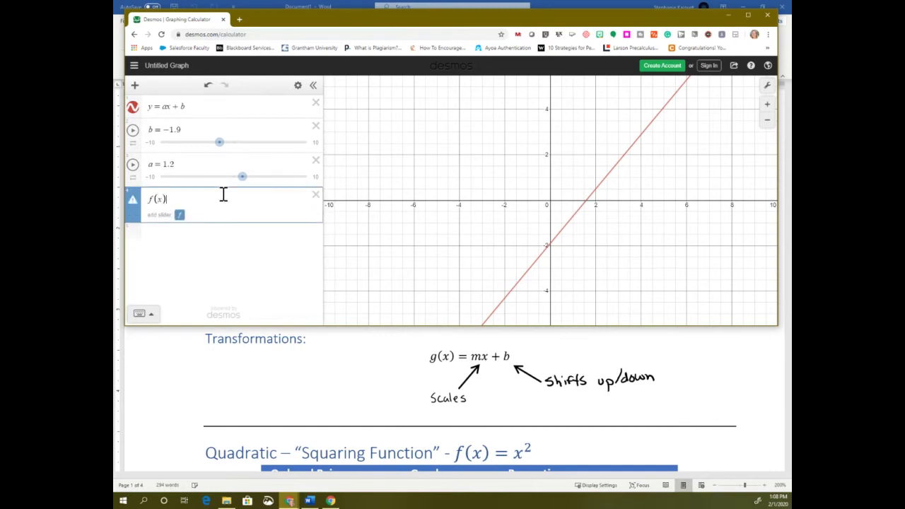
text(= 3x)
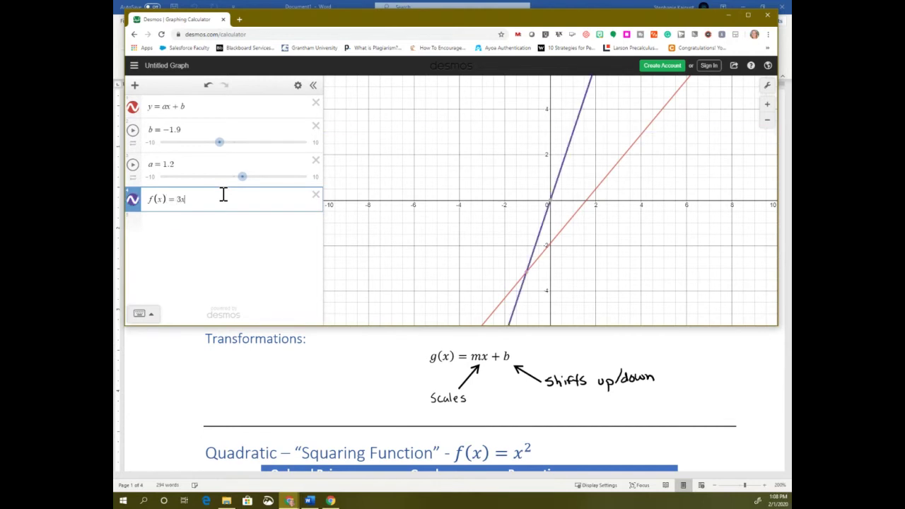
text( + 6)
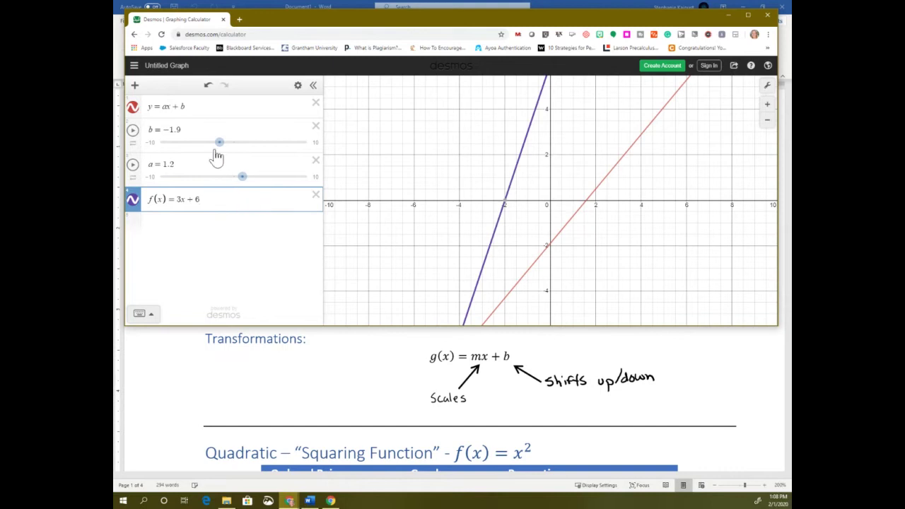
- Hide the graphs of y = ax + b and f(x) = 3x + 6, keeping their expressions in the list
click(186, 106)
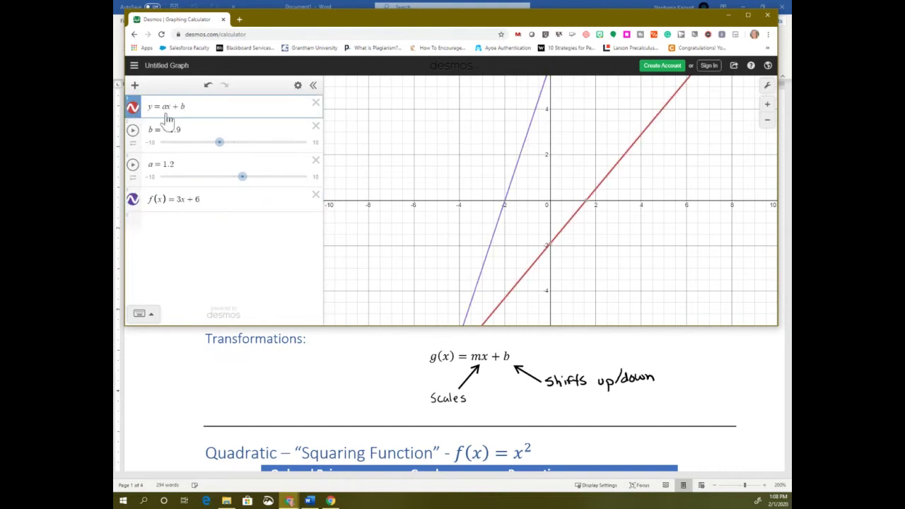
click(133, 109)
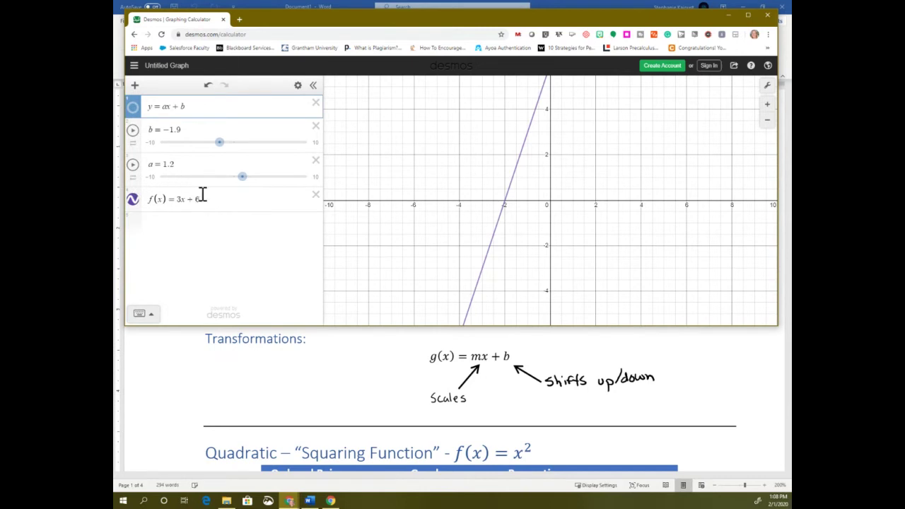
click(133, 201)
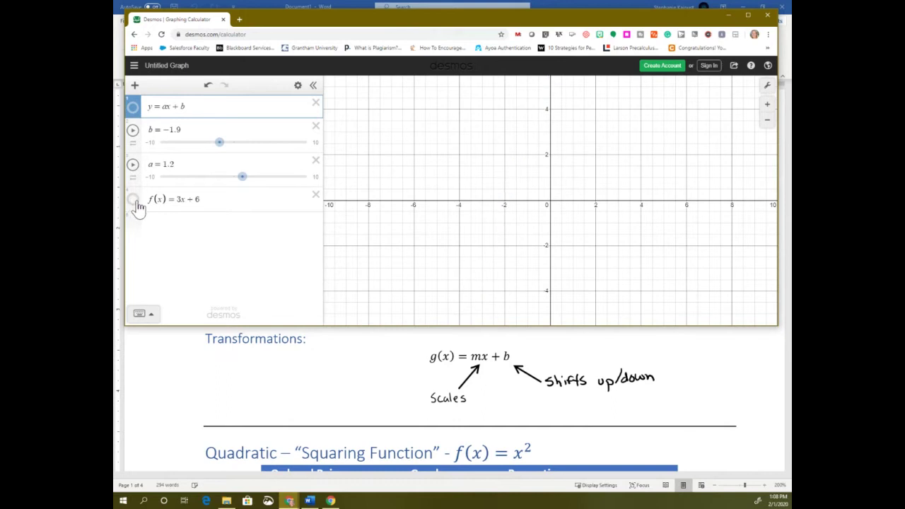
click(133, 107)
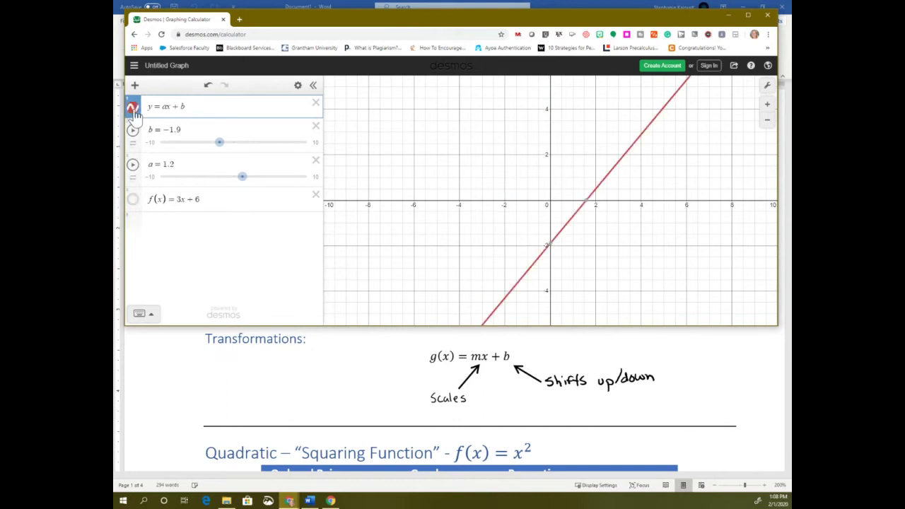
click(133, 109)
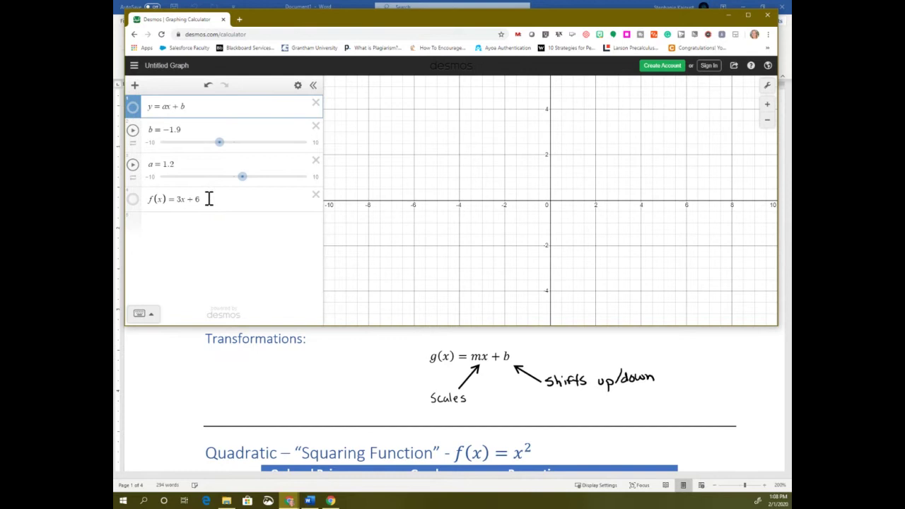
- Bring up the Quadratic section with its transformation notes in the Word document and return to the Desmos window
click(339, 364)
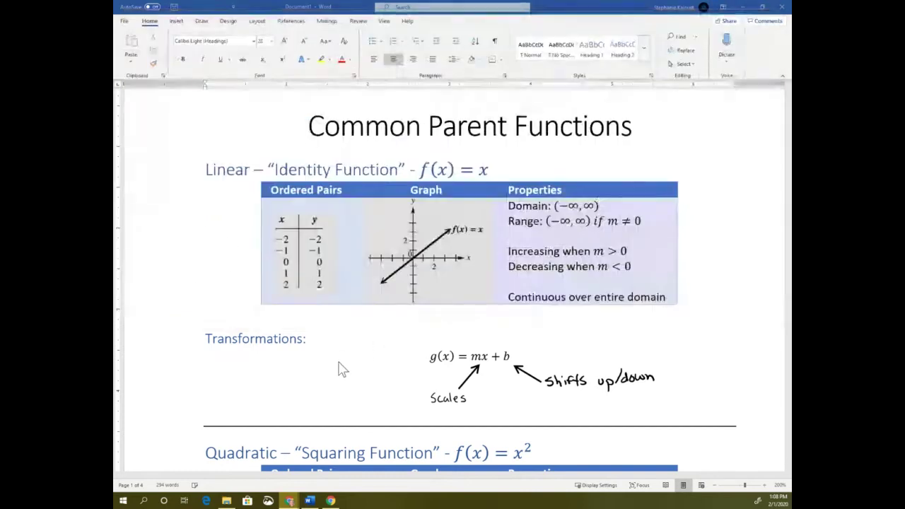
scroll(340, 363, down, 6)
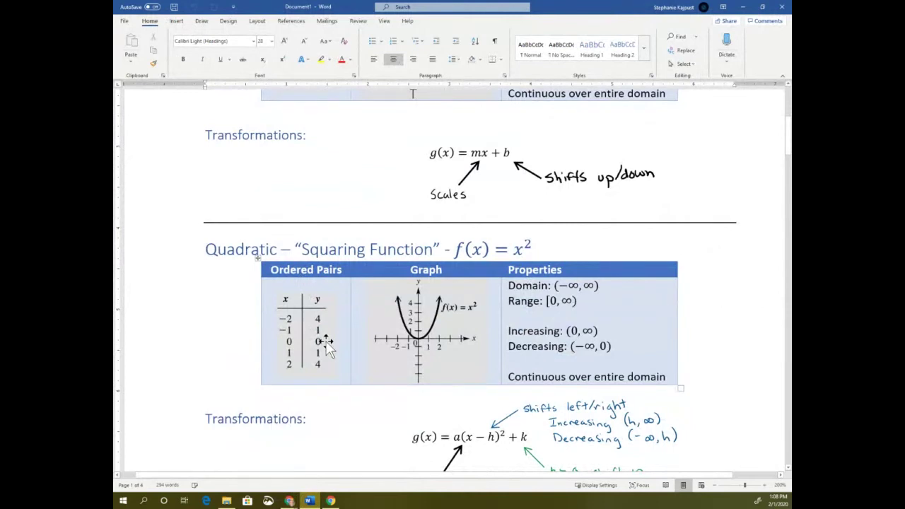
scroll(327, 346, down, 3)
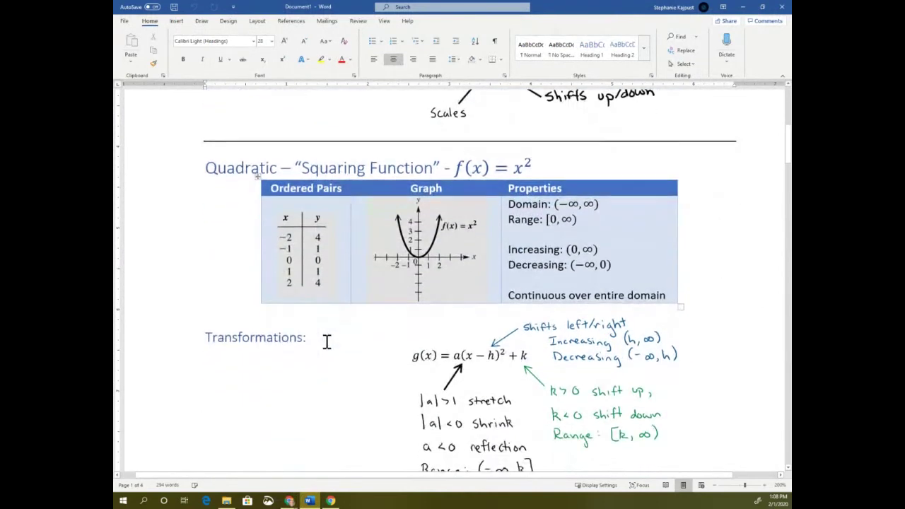
scroll(326, 341, down, 2)
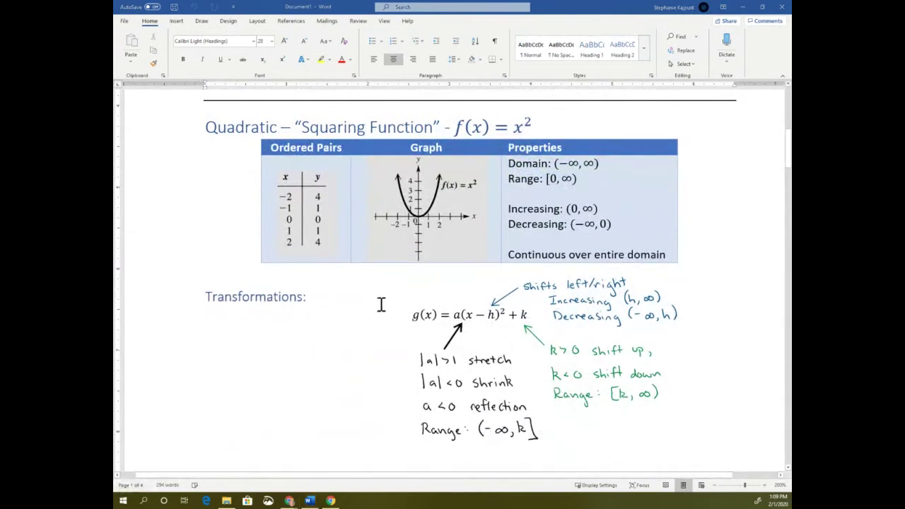
key(alt+Tab)
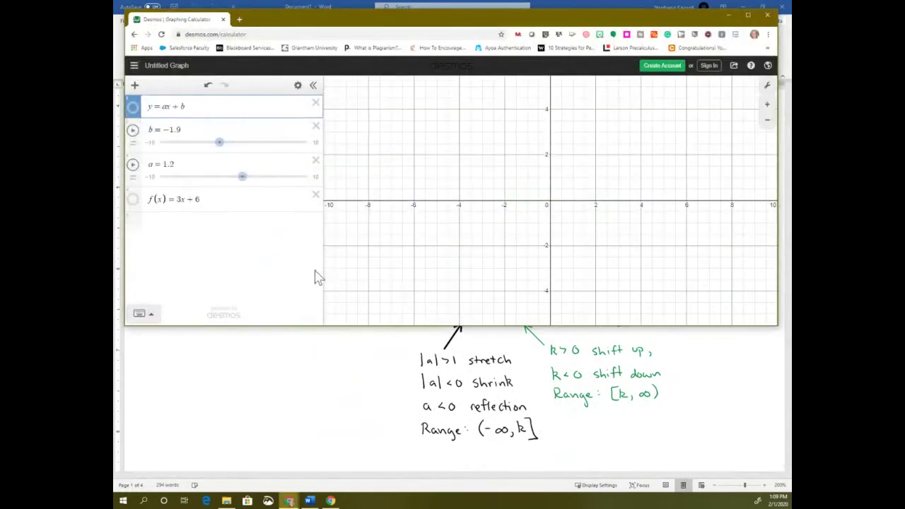
- Bring the g(x) = a(x − h)² + k transformation formula into view in the Word notes and return to the Desmos window
click(377, 407)
scroll(377, 407, up, 3)
key(alt+Tab)
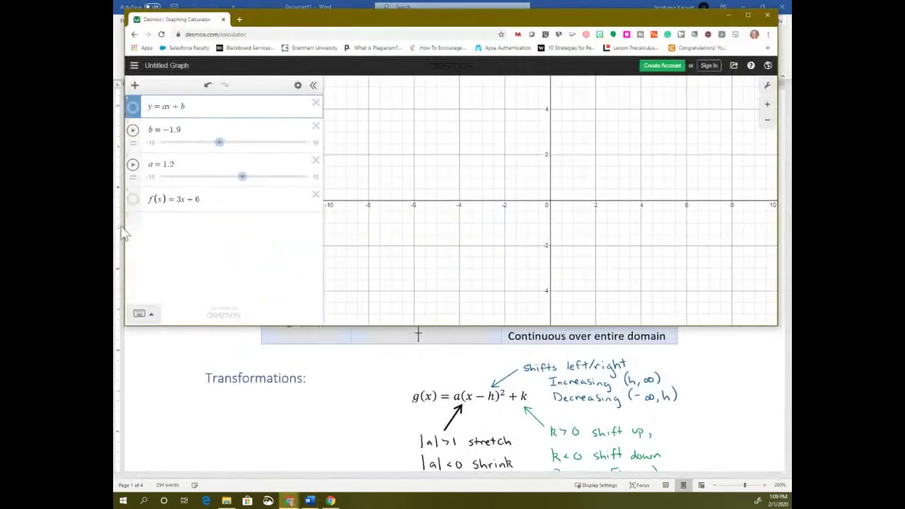
- Graph y = x² as a new expression below f(x) = 3x + 6 and rewrite it as y = a(x)²
click(164, 225)
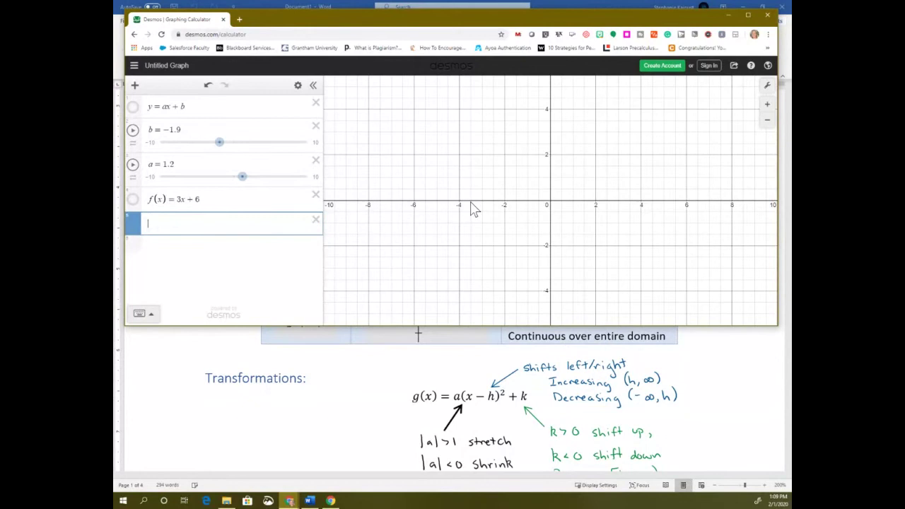
text(y=x^2)
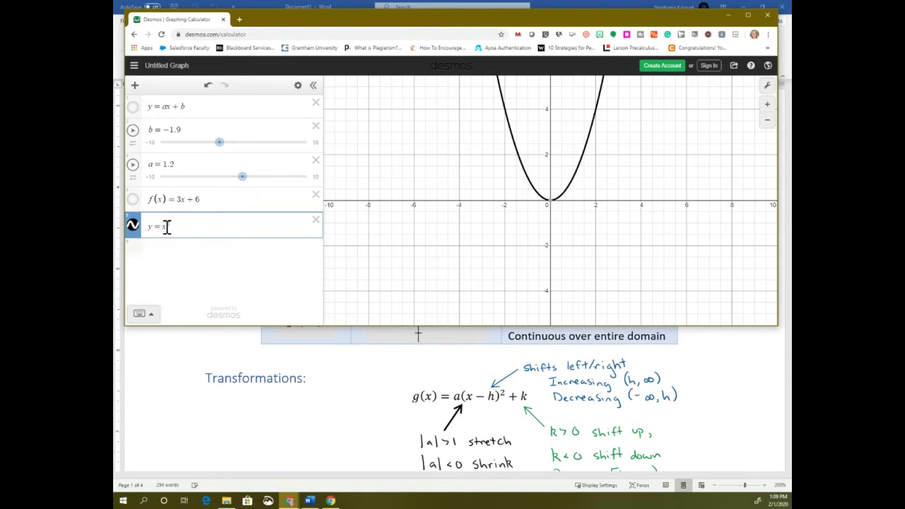
text((x)
key(Right)
text())
text(a)
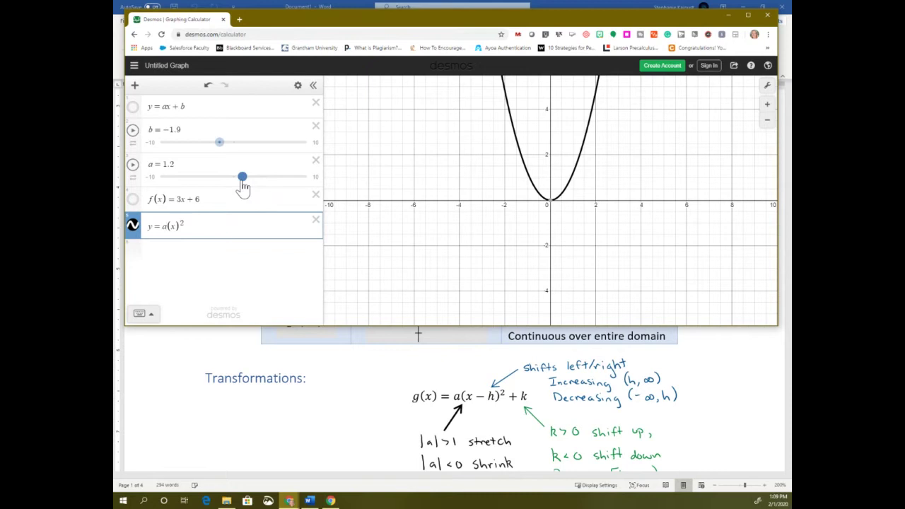
- Widen the parabola by varying the a slider through 0.2 and 0.3, ending at 0.2
mouse_move(244, 185)
mouse_down()
mouse_move(290, 196)
mouse_move(238, 192)
mouse_up()
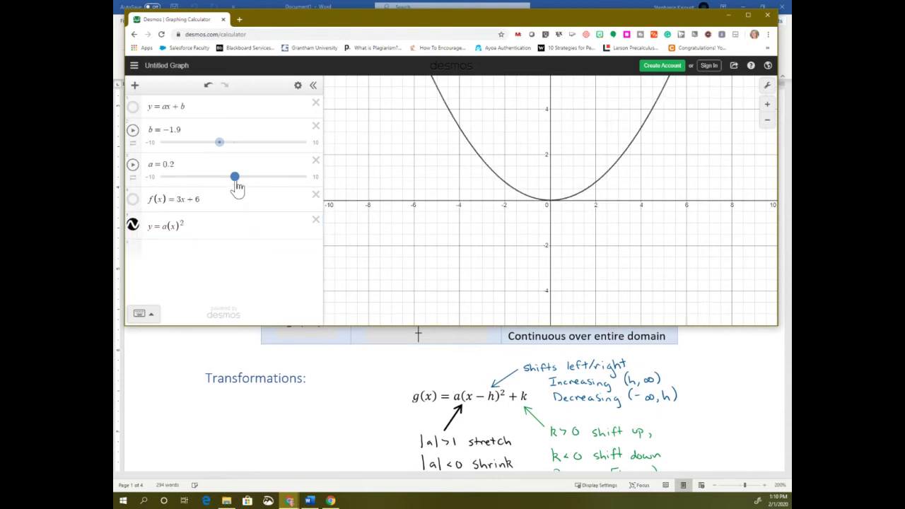
click(316, 178)
click(231, 177)
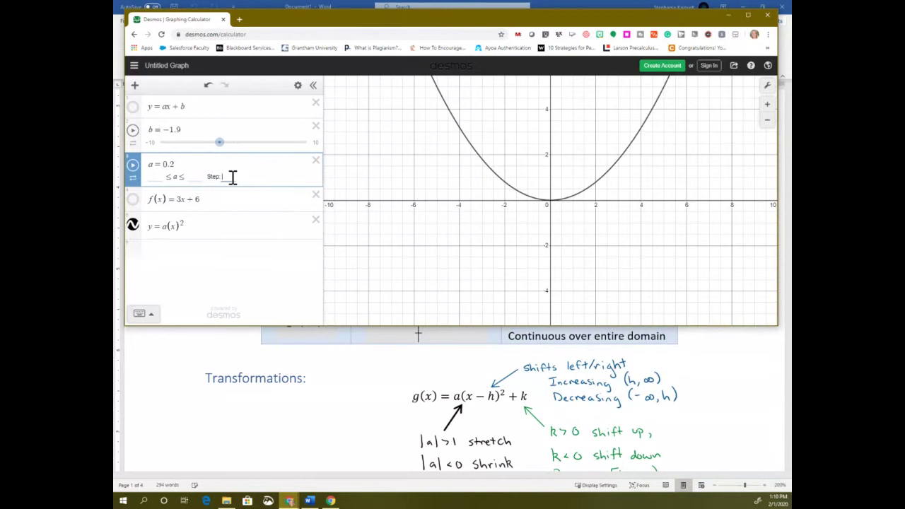
key(Return)
drag(233, 184, 234, 184)
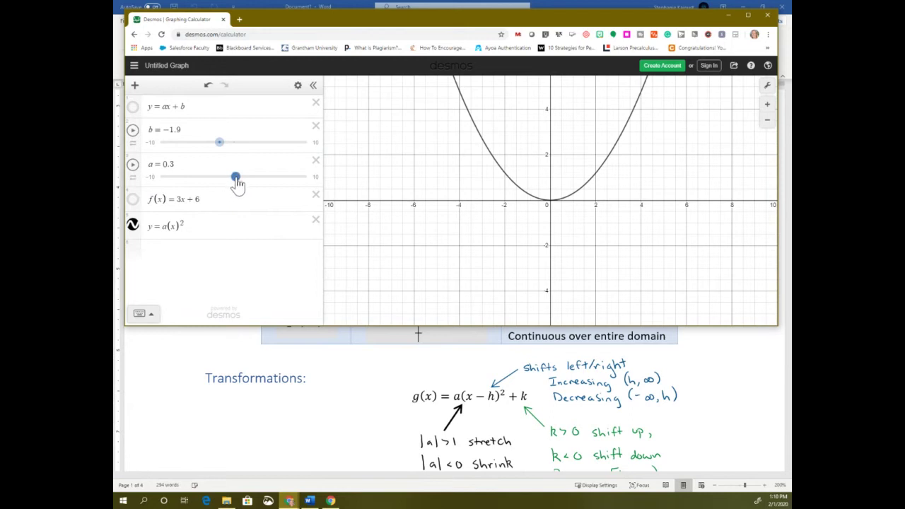
key(Left)
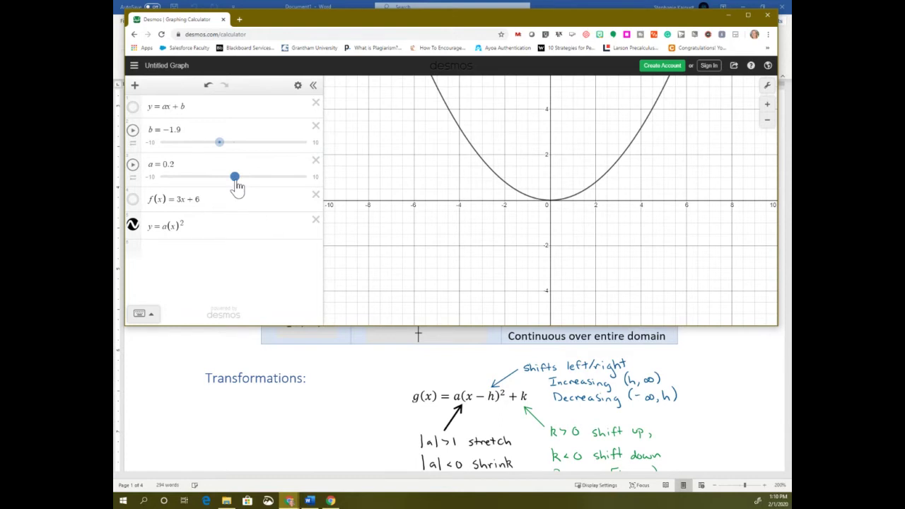
- Reflect and stretch the parabola by varying a through −0.3, −2.4, −0.3, −0.1 and −1.4, ending at 0.2
drag(233, 181, 232, 183)
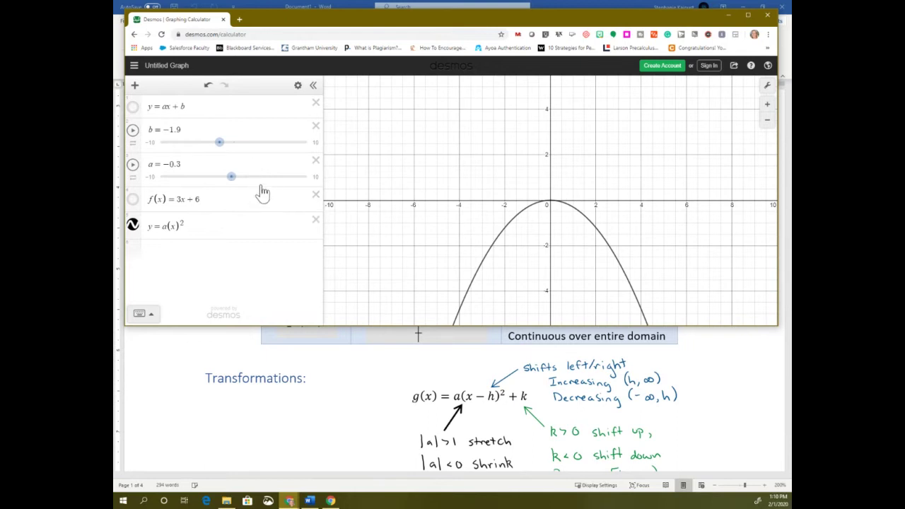
drag(236, 183, 220, 181)
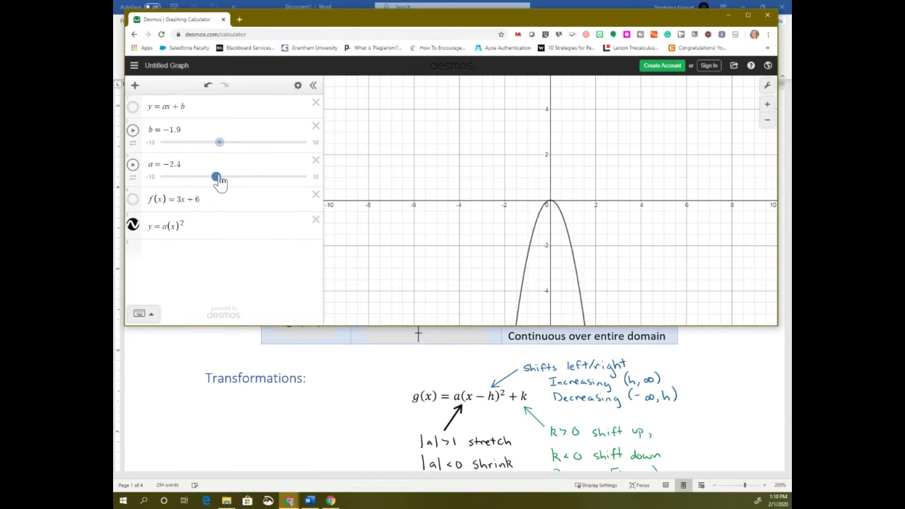
drag(220, 181, 233, 182)
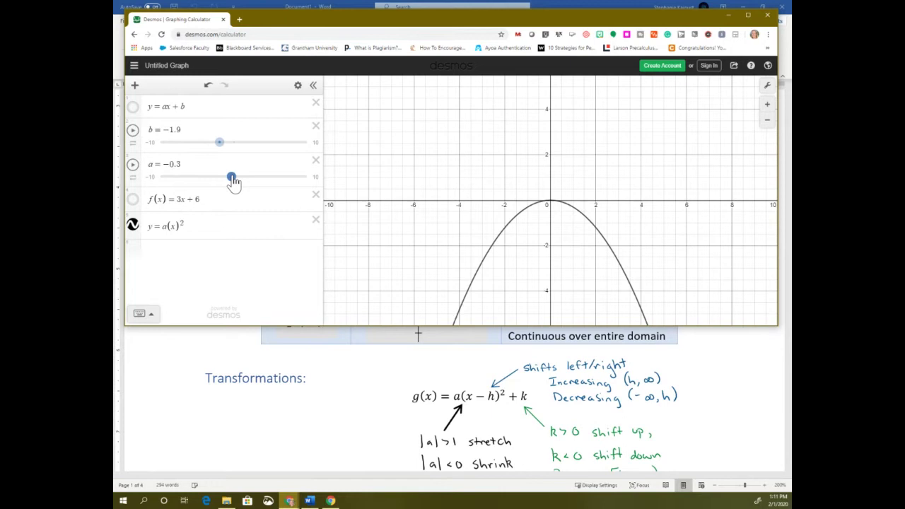
drag(233, 181, 235, 182)
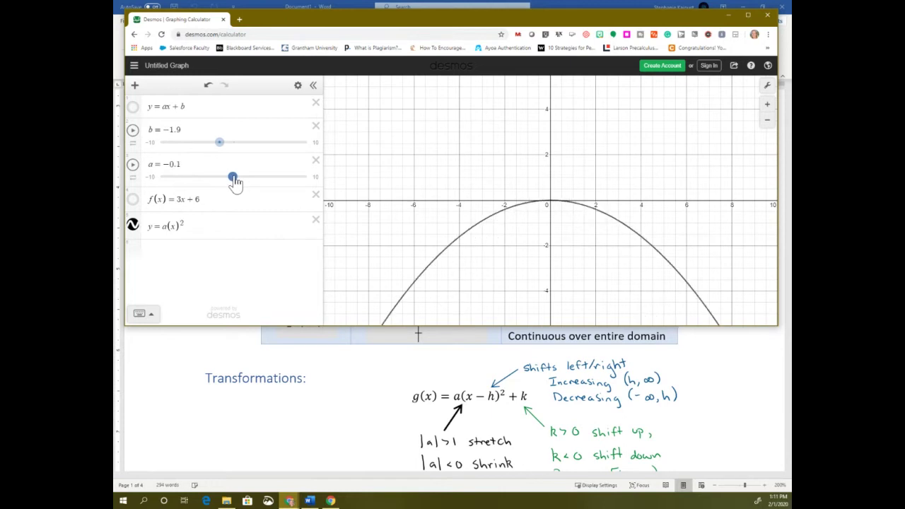
drag(235, 182, 225, 182)
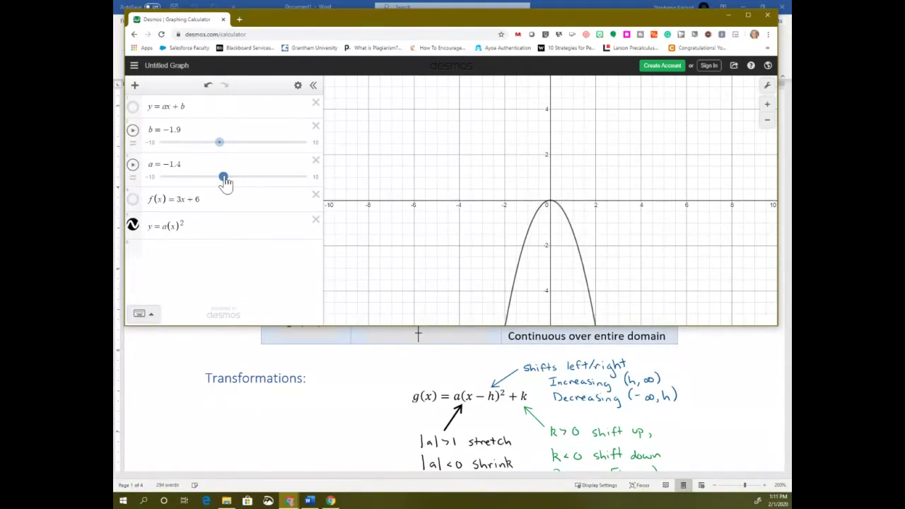
drag(225, 181, 238, 183)
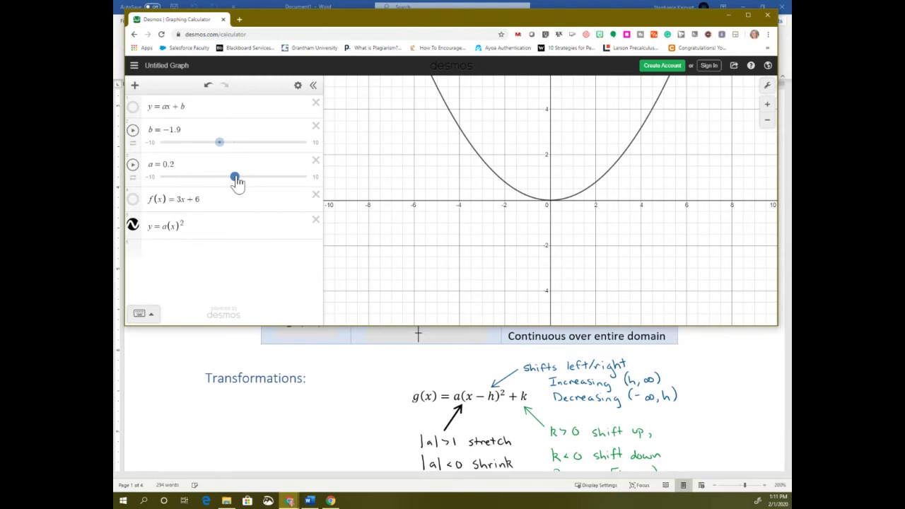
drag(237, 183, 237, 183)
- Change the quadratic expression to y = a(x − h)² and add a slider for h
click(176, 228)
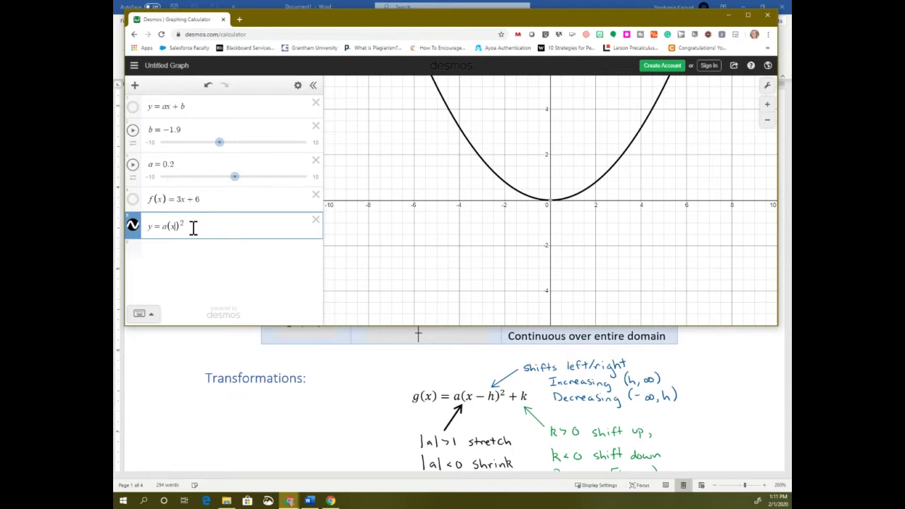
text(-h)
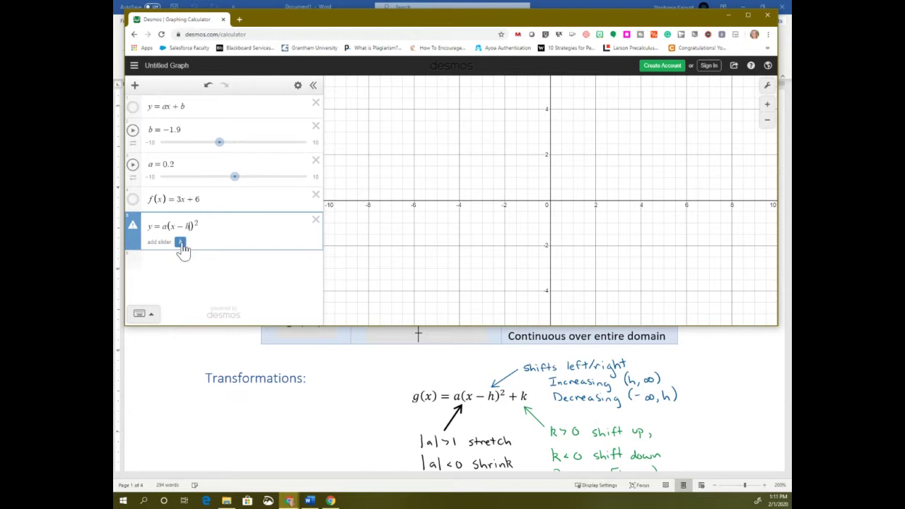
click(179, 242)
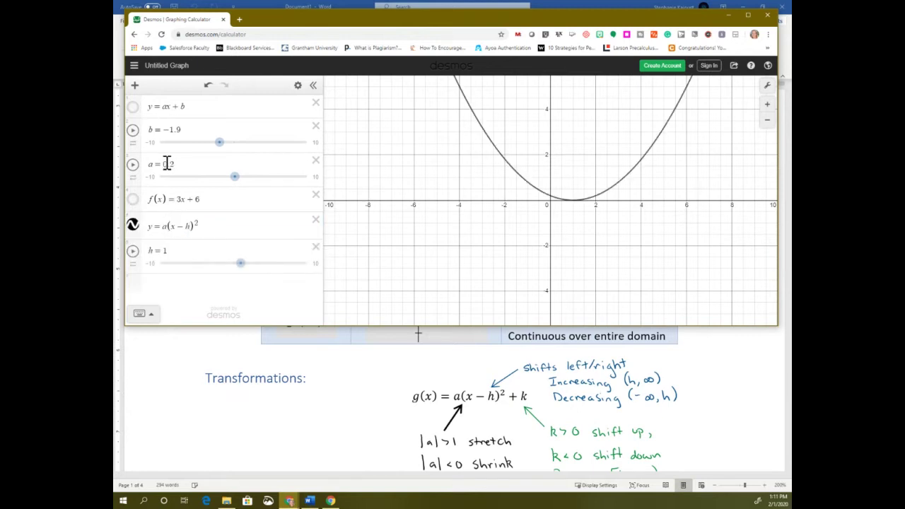
- Set a to 1 and h to 0 for the quadratic y = a(x − h)²
double_click(163, 163)
text(1)
double_click(164, 251)
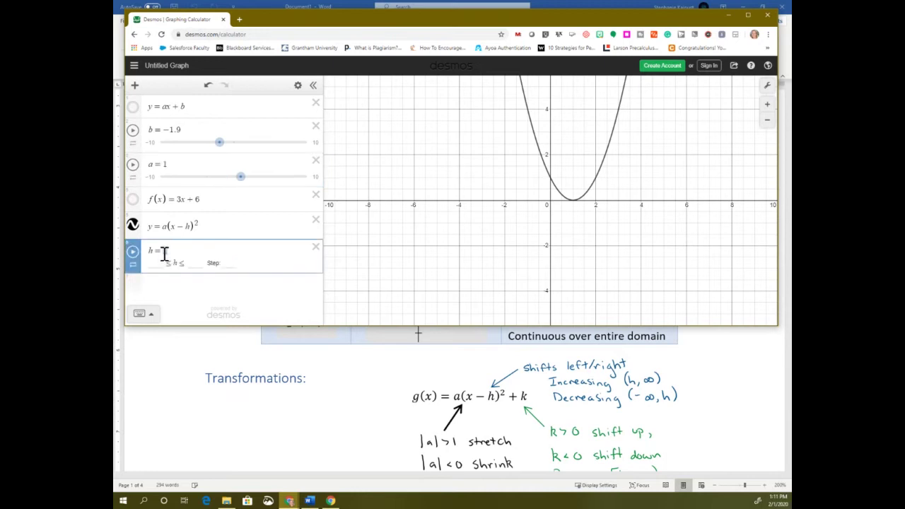
text(0)
key(Return)
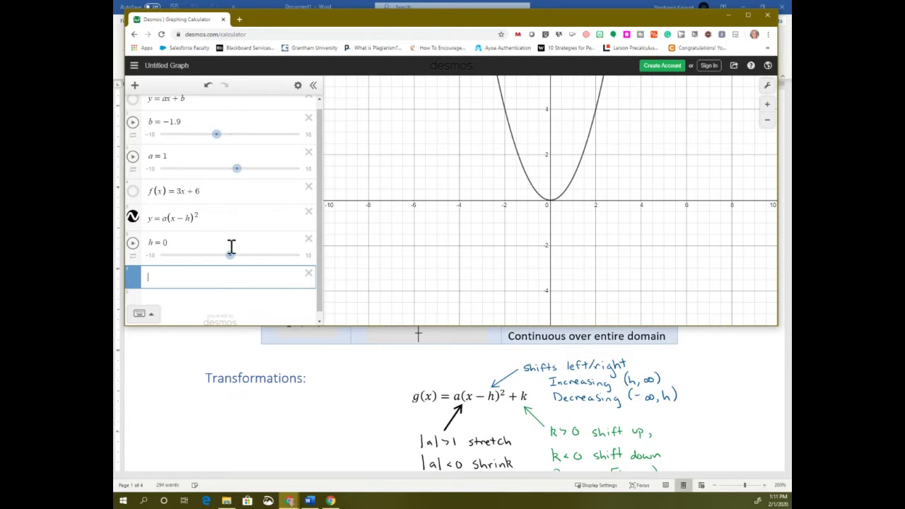
- Shift the parabola sideways by varying the h slider through 5.2, −5.6, 3, −2.8, 0 and −0.1
drag(229, 261, 265, 262)
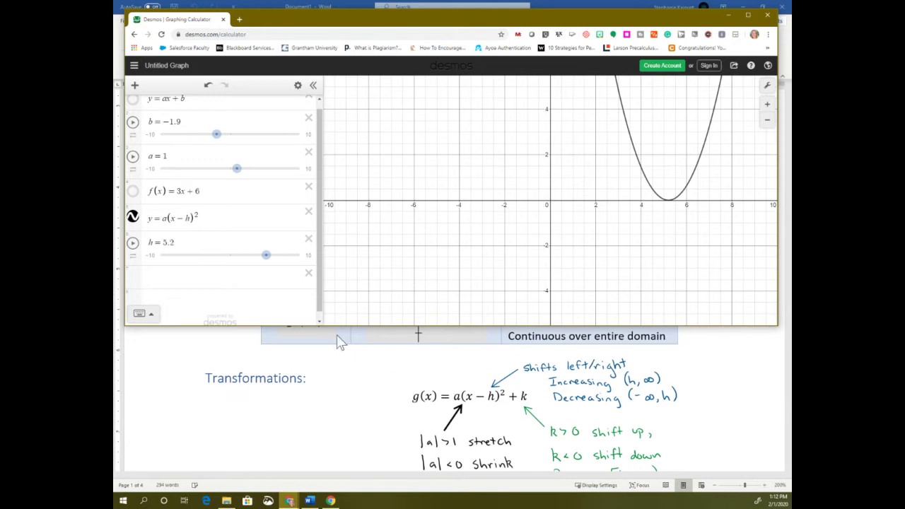
drag(268, 260, 195, 267)
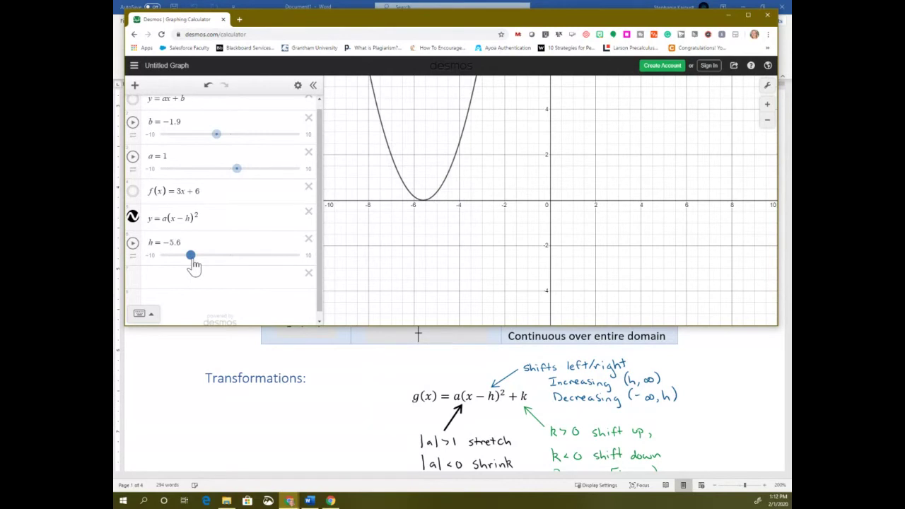
drag(195, 267, 254, 265)
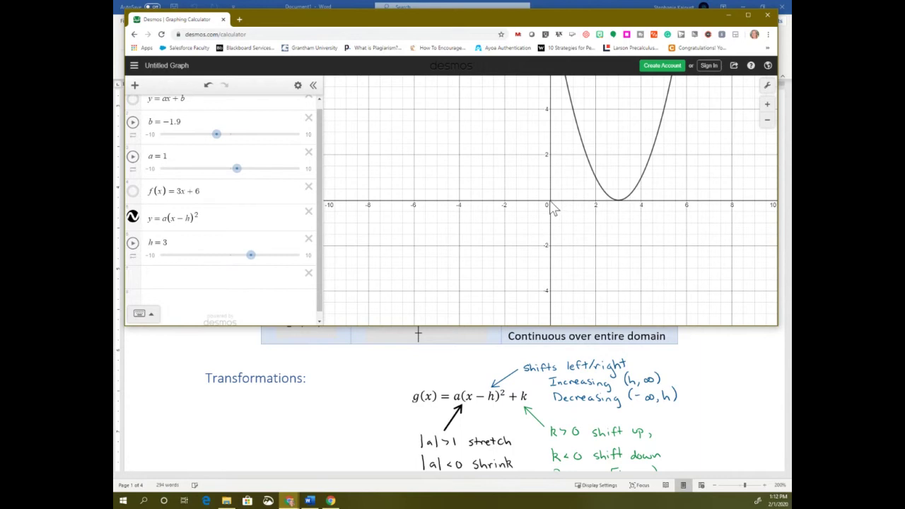
click(619, 203)
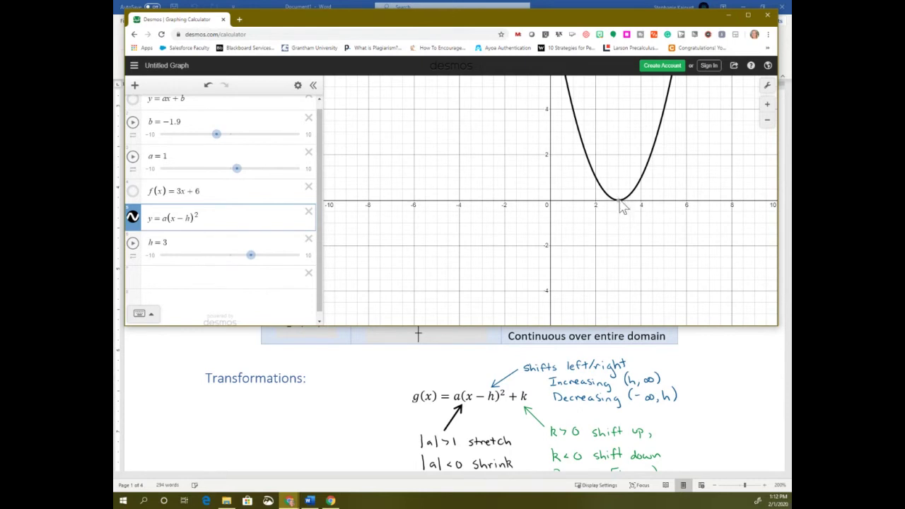
drag(253, 255, 205, 265)
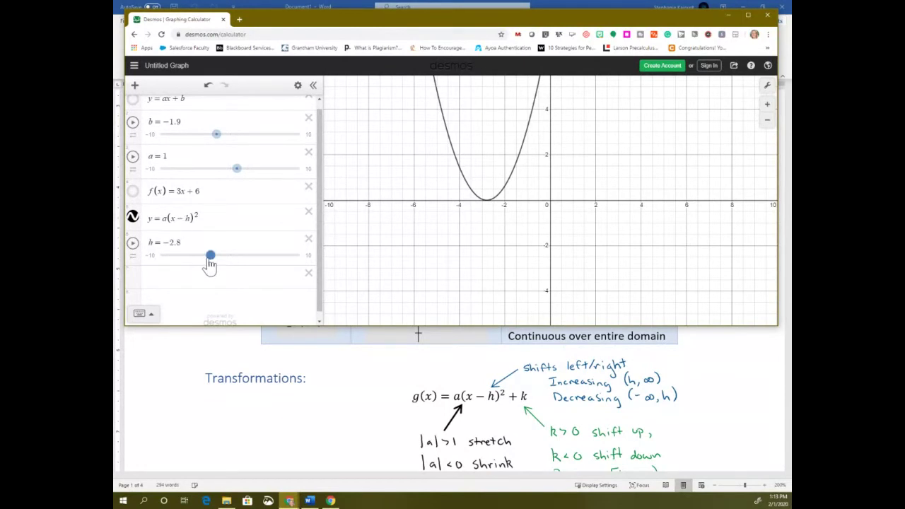
mouse_move(215, 264)
mouse_down()
mouse_move(259, 266)
mouse_move(231, 269)
mouse_up()
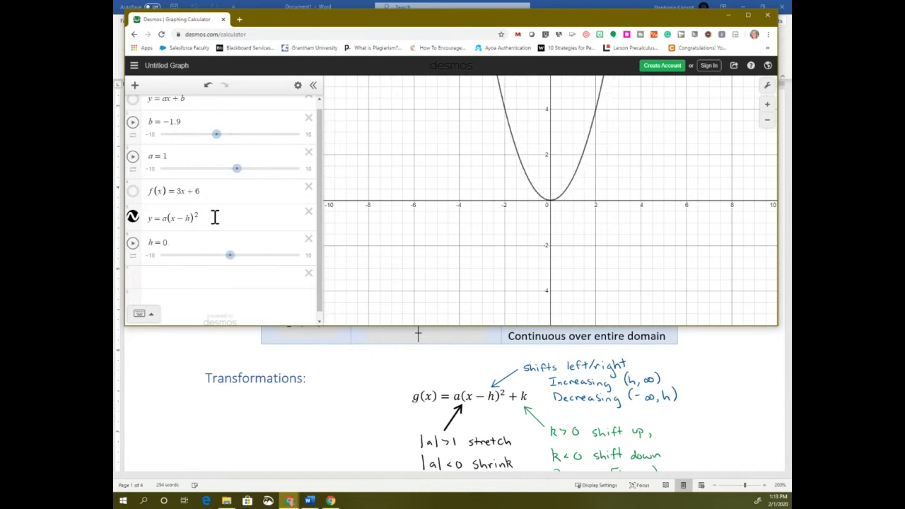
click(215, 218)
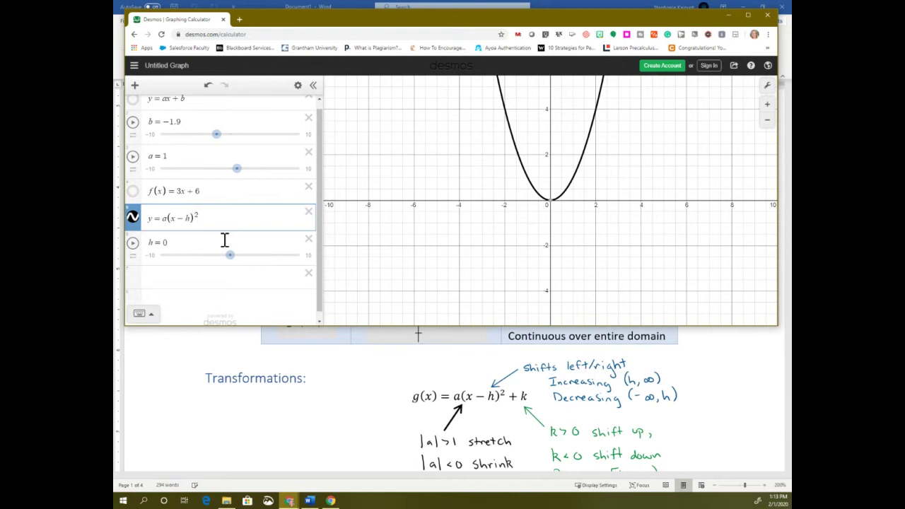
click(167, 219)
mouse_move(234, 262)
mouse_down()
mouse_move(246, 265)
mouse_move(232, 263)
mouse_up()
- Add the function g(x) = 2(x + 3)² in the empty expression line below the h slider
click(187, 278)
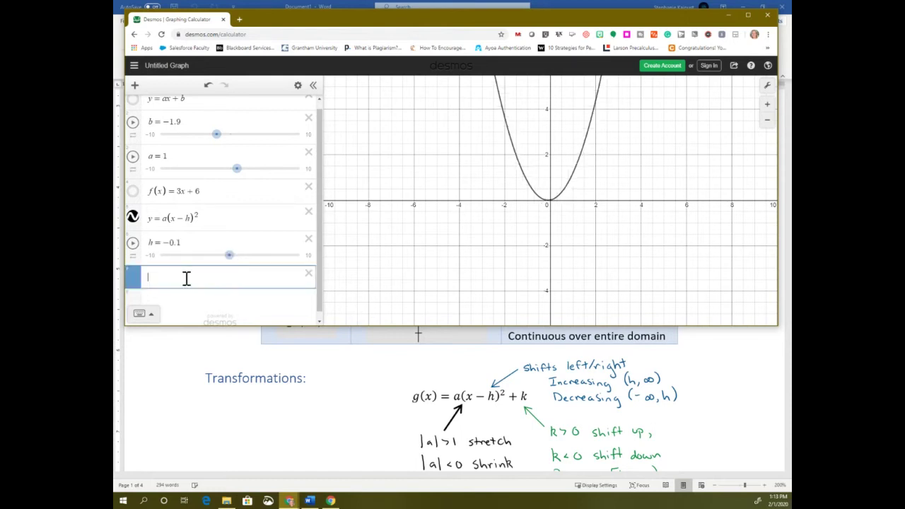
text(g(x)=2)
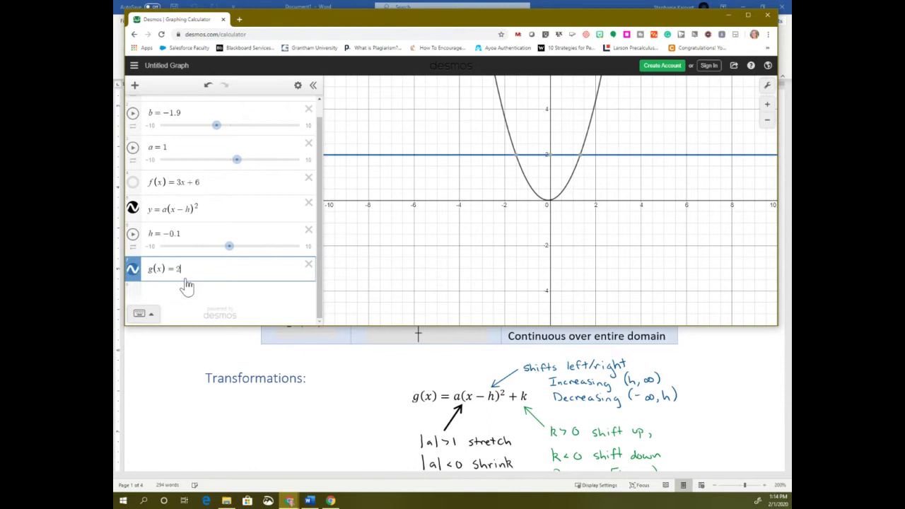
text((x)
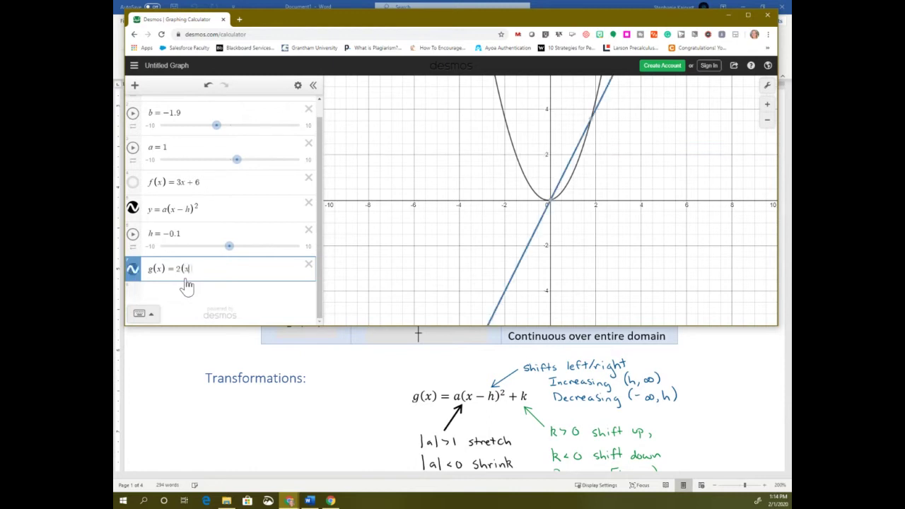
text(+3)
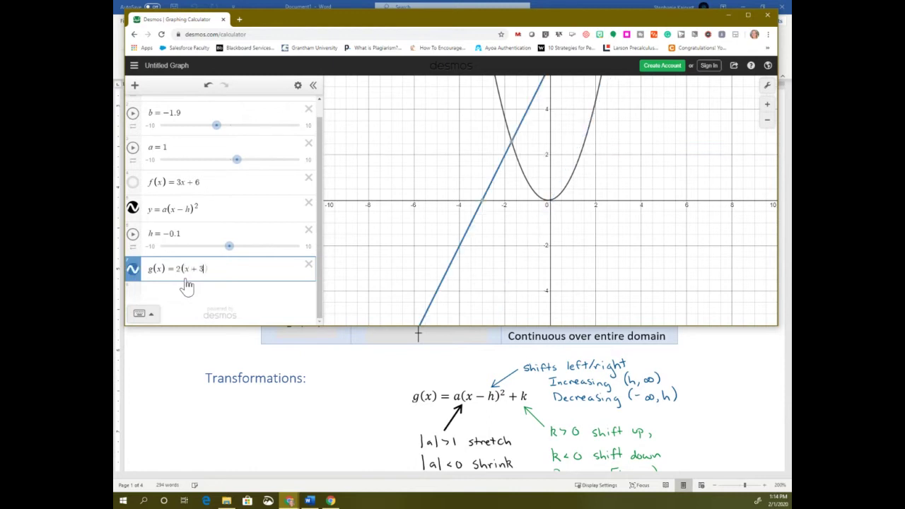
text(00)
key(BackSpace)
key(BackSpace)
text(^2)
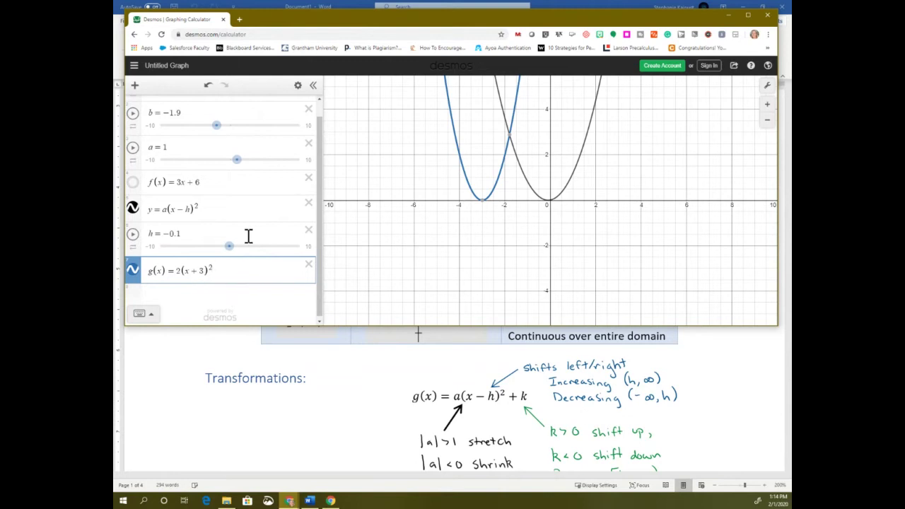
- Set h to exactly 0, remove the blank expression line below it, and select the g(x) = 2(x + 3)² expression
mouse_move(483, 205)
drag(164, 233, 180, 236)
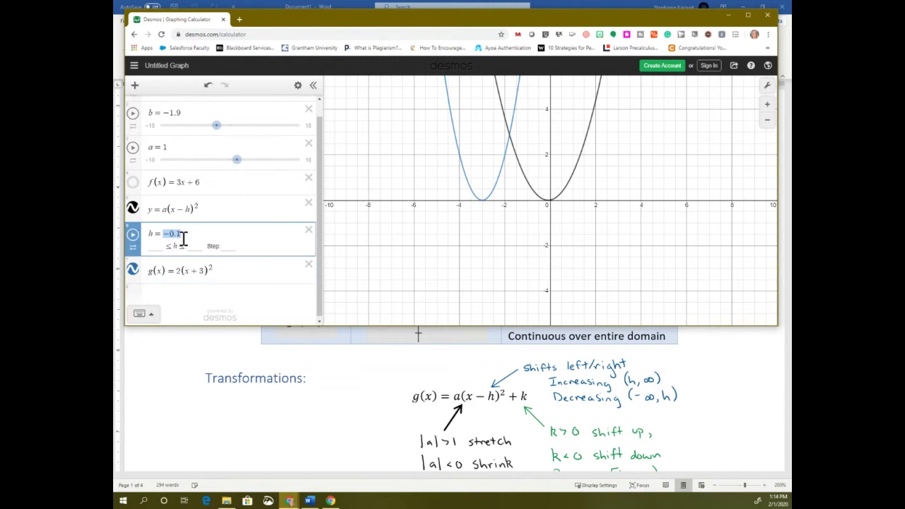
text(0)
key(Return)
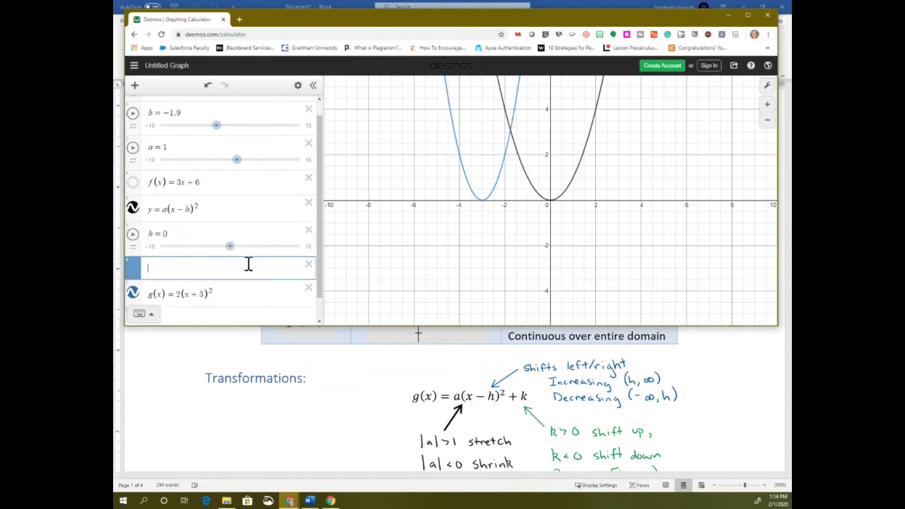
click(308, 264)
click(236, 270)
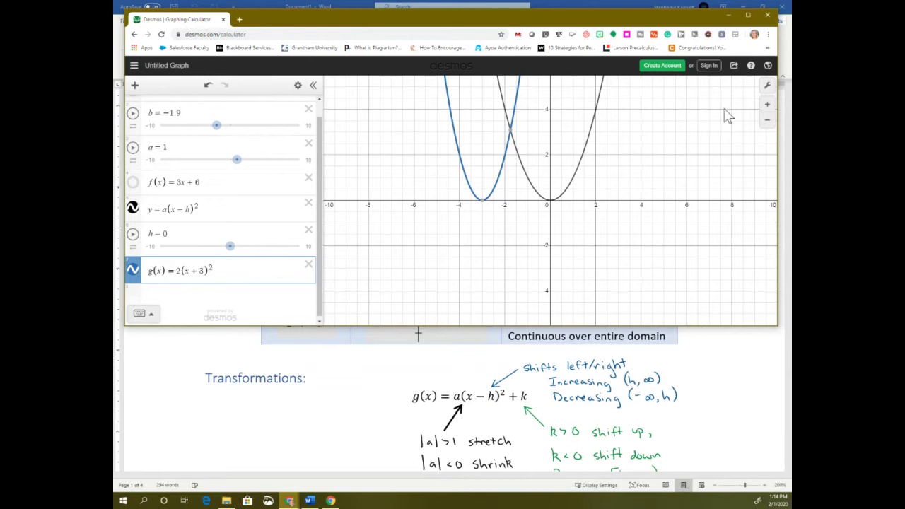
- Open the graph's sharing options, view the image export settings, and close them without downloading
click(734, 73)
click(734, 71)
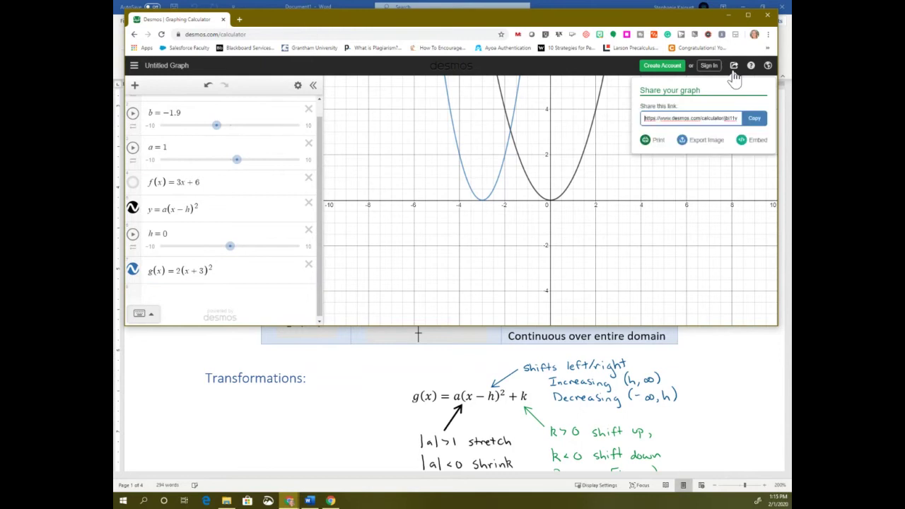
click(697, 144)
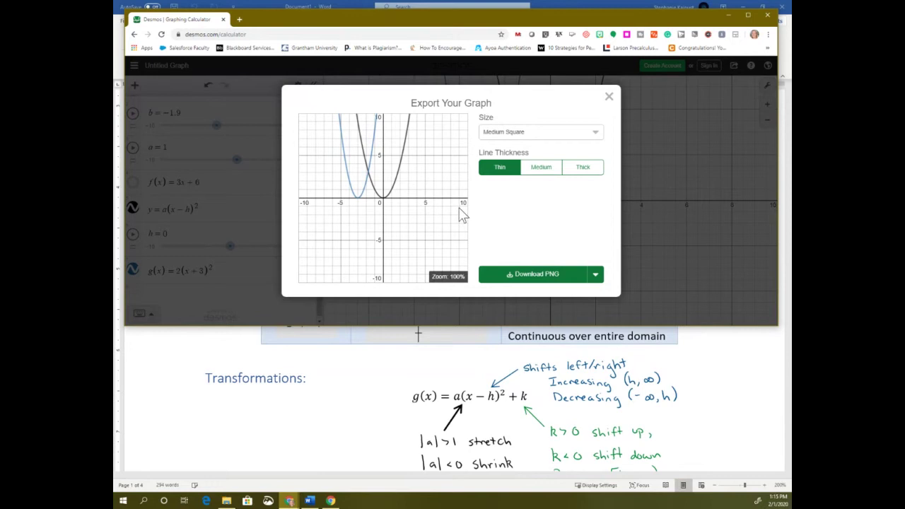
click(609, 96)
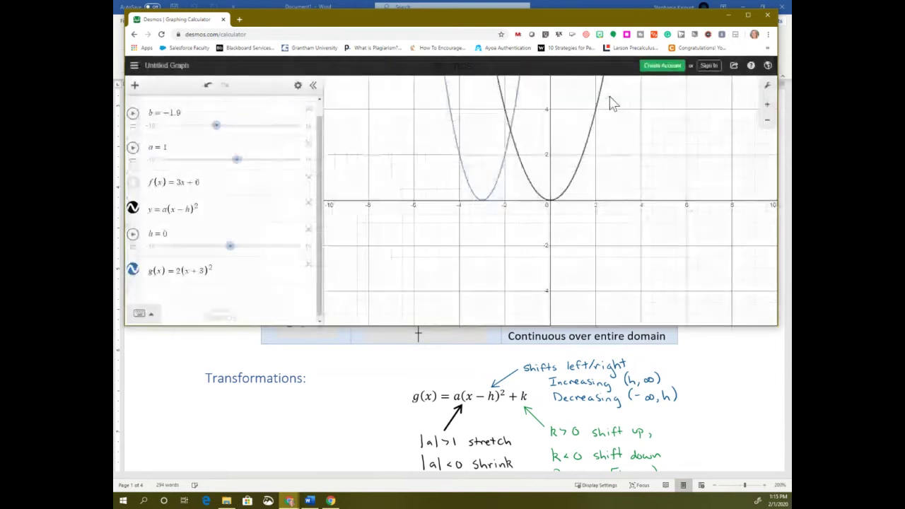
- Hide the g(x) curve and extend the quadratic to y = a(x − h)² + k with a slider for k
click(132, 272)
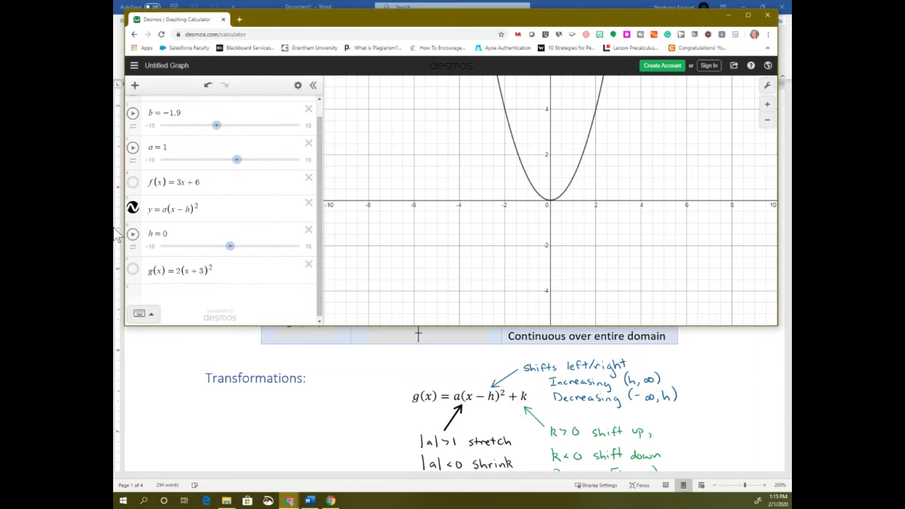
click(252, 207)
text(+k)
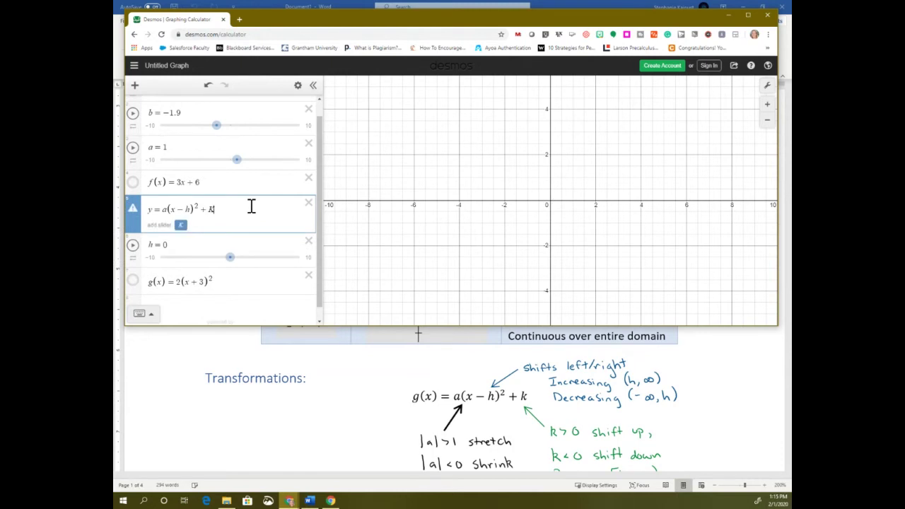
key(BackSpace)
text(k)
click(180, 226)
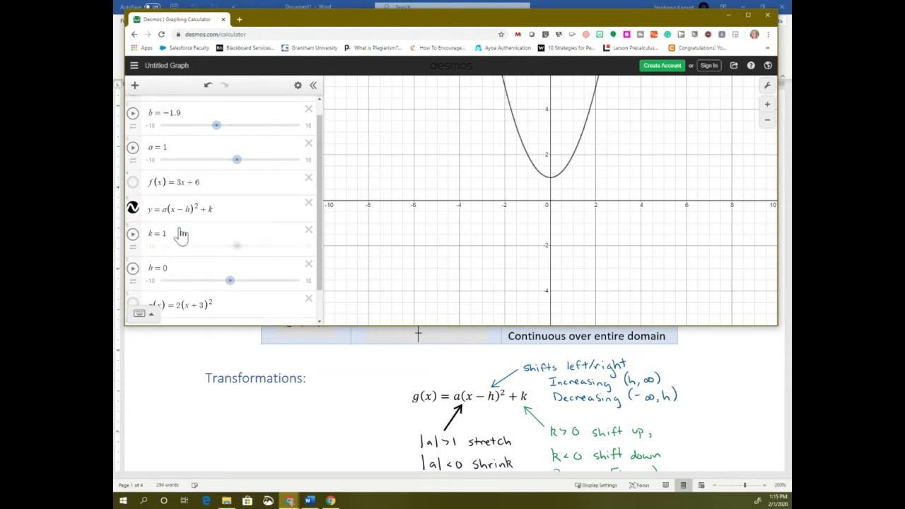
- Set k to 0 and remove the blank expression line below its slider
double_click(165, 236)
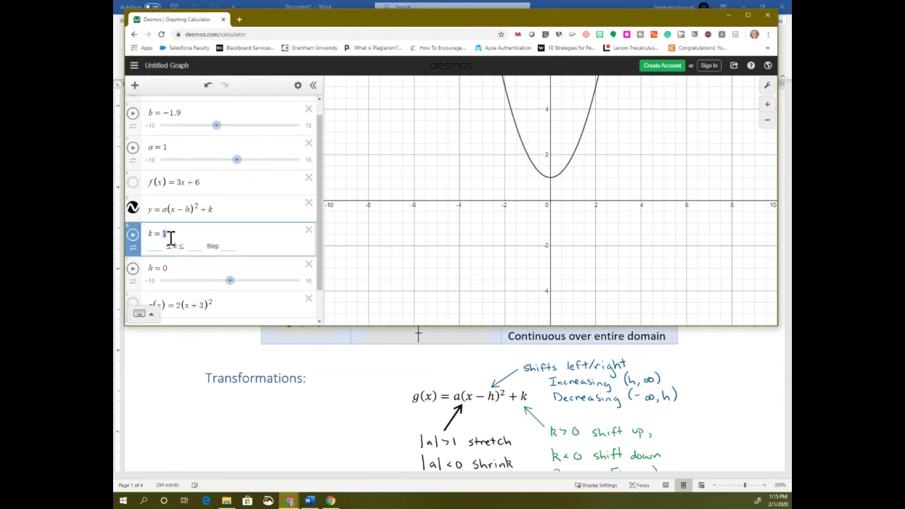
text(0)
key(Return)
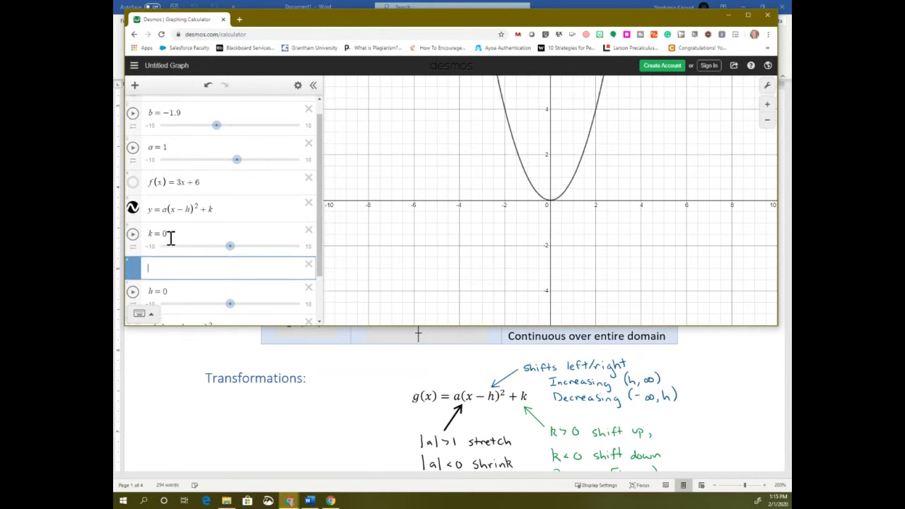
click(308, 265)
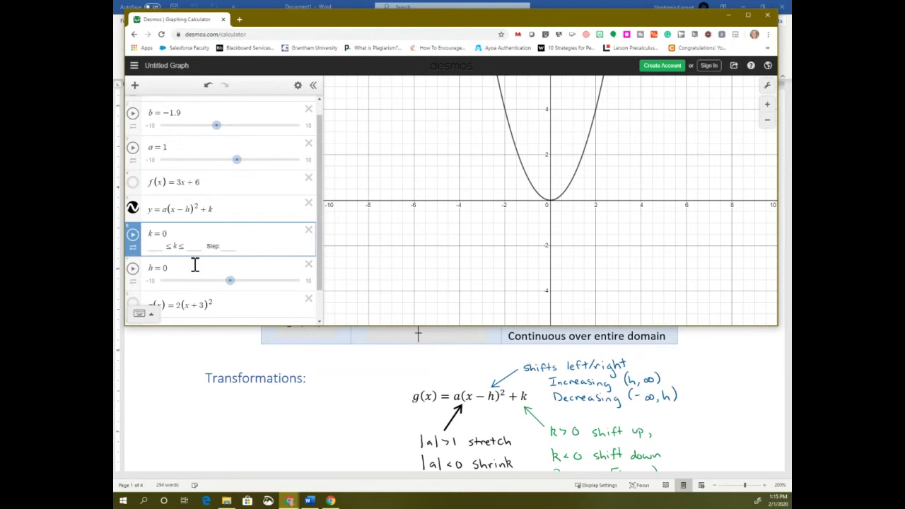
- Shift the parabola vertically by varying the k slider through 2.6, 1, −4 and −1.2
click(221, 212)
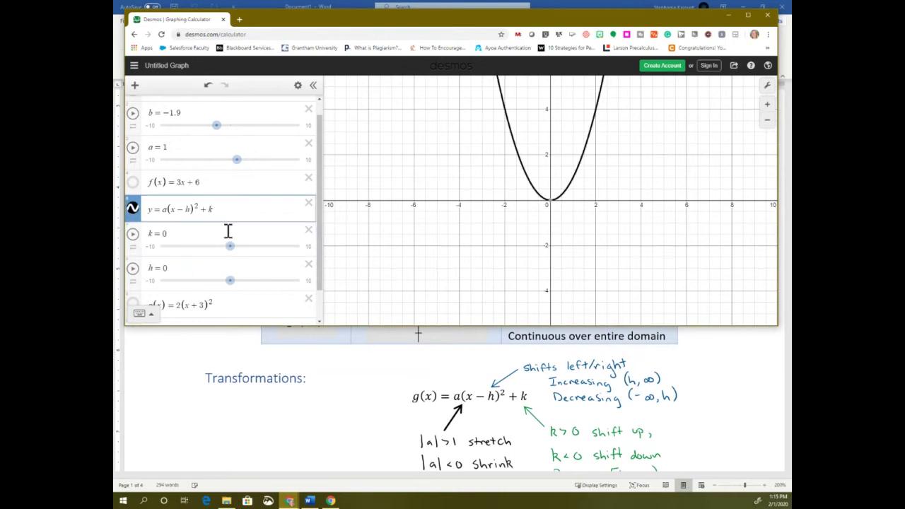
drag(231, 247, 249, 253)
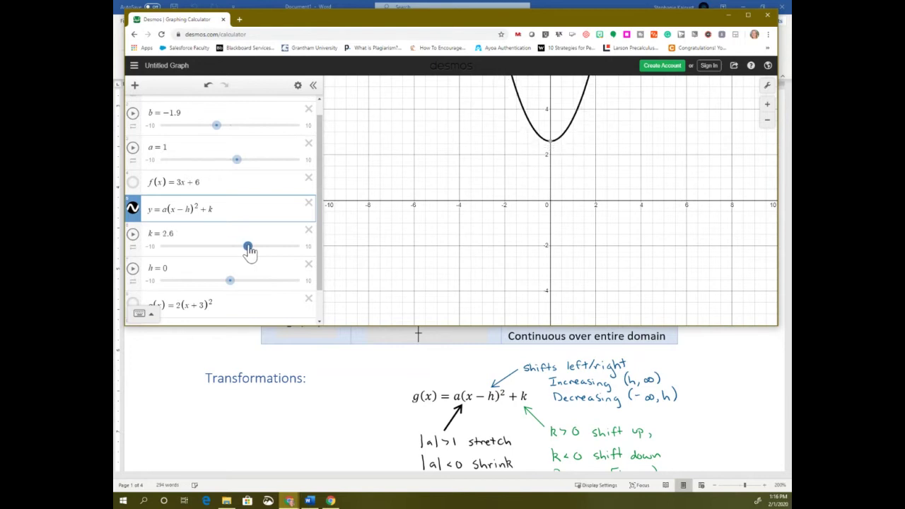
mouse_move(249, 253)
mouse_down()
mouse_move(258, 253)
mouse_move(196, 254)
mouse_move(239, 258)
mouse_up()
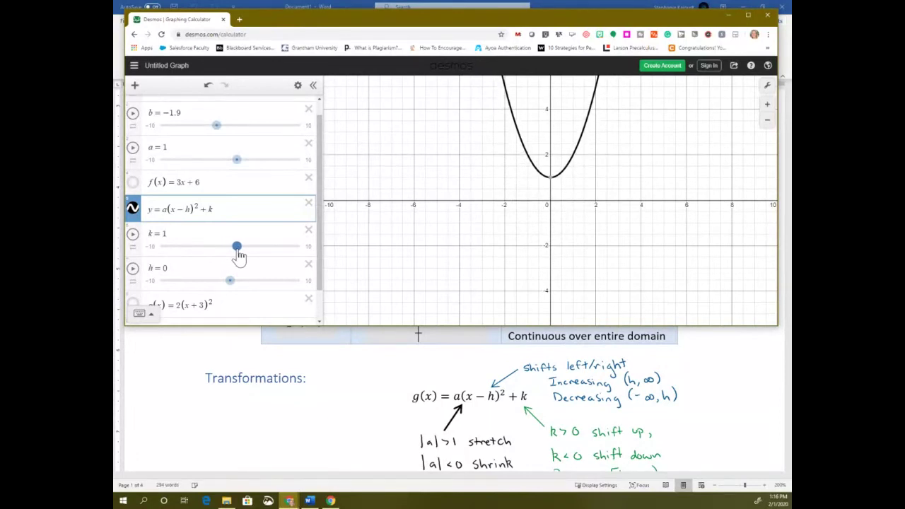
drag(230, 256, 204, 256)
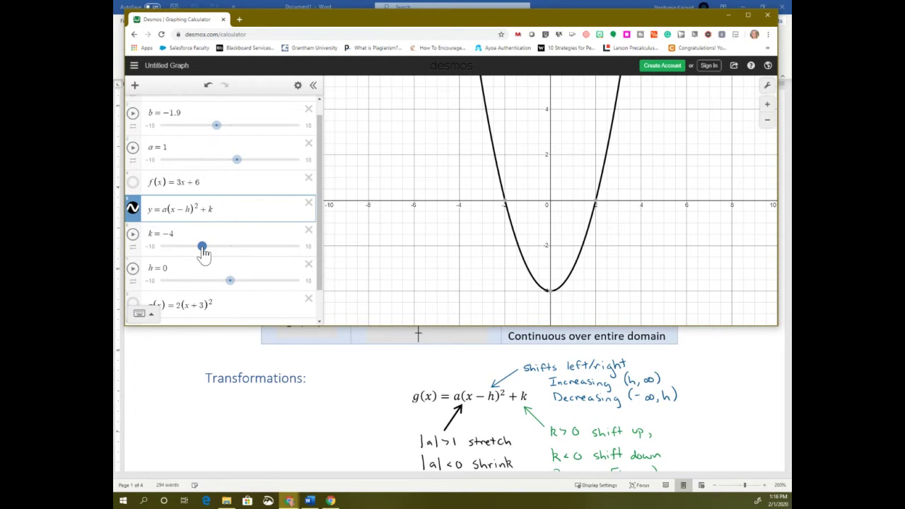
drag(203, 256, 222, 255)
- Reset k to exactly 0 and delete the blank line added between the k and h sliders
scroll(223, 251, down, 1)
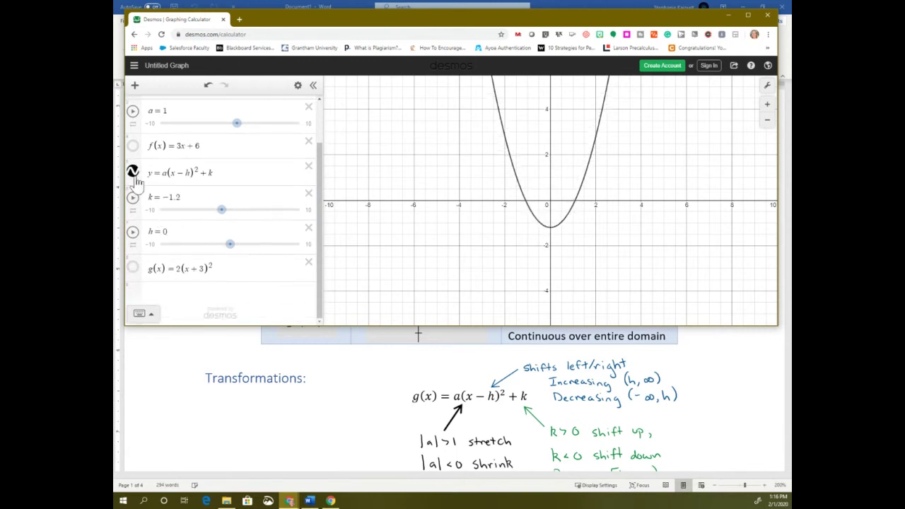
drag(170, 200, 189, 201)
key(BackSpace)
key(BackSpace)
text(0)
key(Return)
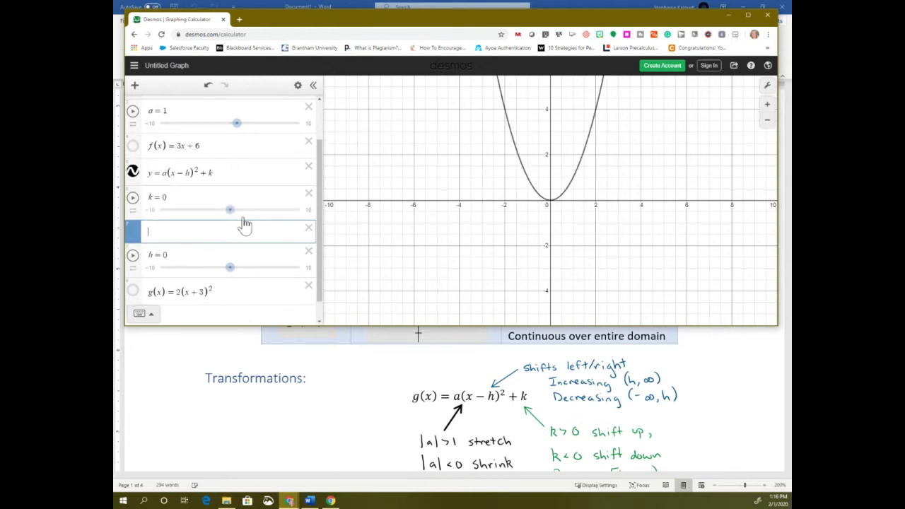
click(308, 227)
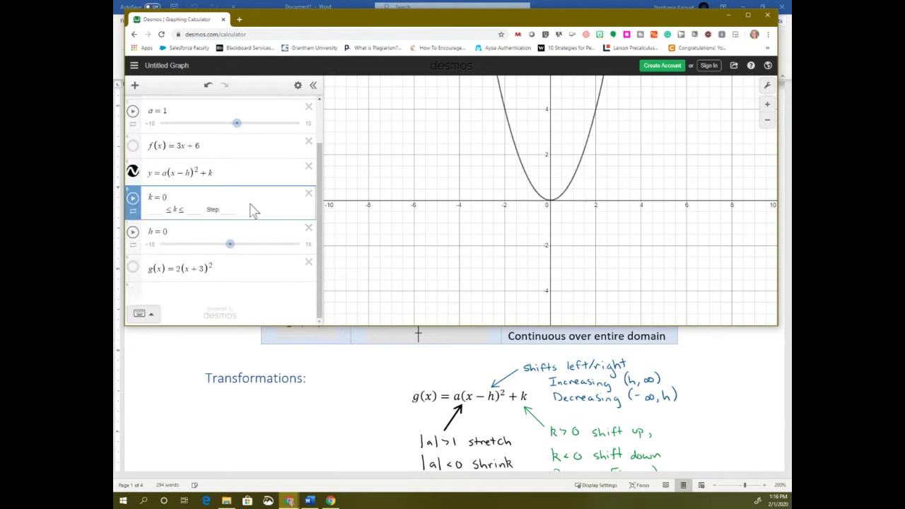
- Display the g(x) curve to graph it as g(x) = 2(x + 3)² − 2, and hide it again after inspecting its vertex
click(134, 269)
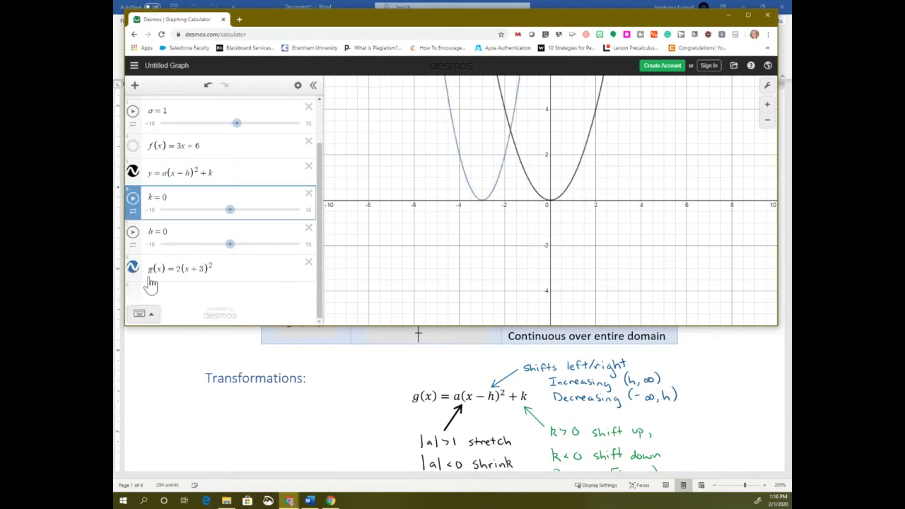
click(228, 272)
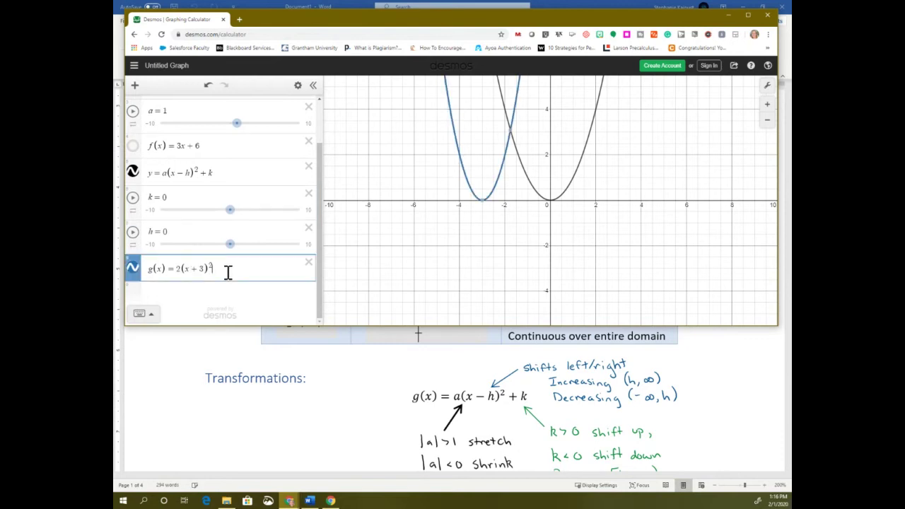
text(- 2)
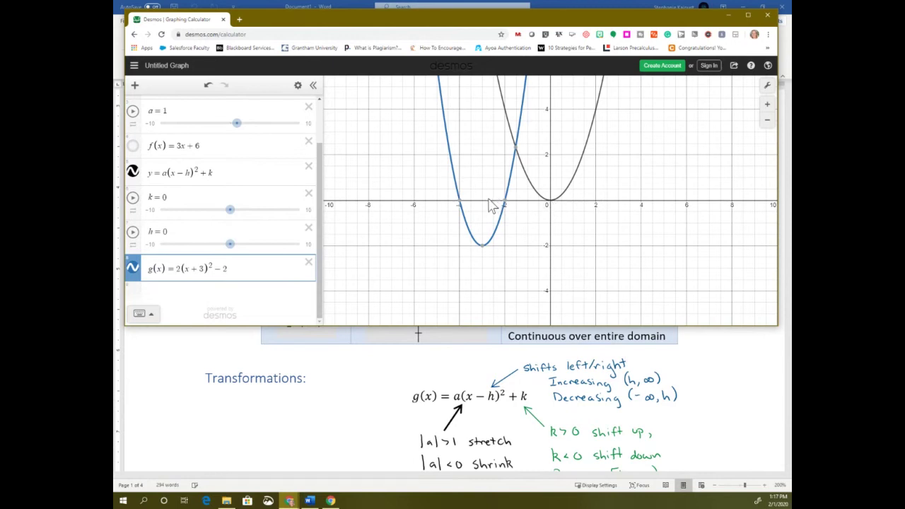
mouse_move(482, 252)
click(133, 268)
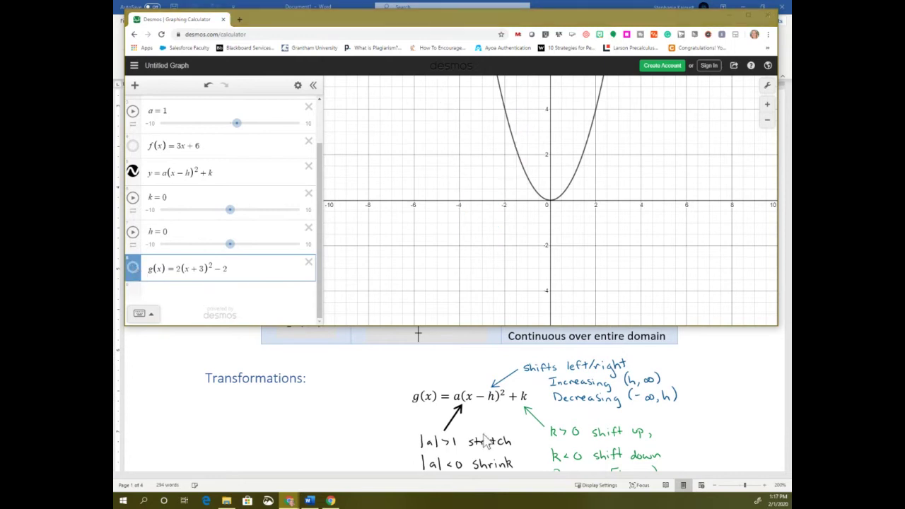
- Switch to the Word notes and review the cubic section and the quadratic transformation notes for a, h and k
click(388, 417)
scroll(345, 407, down, 4)
scroll(344, 407, down, 10)
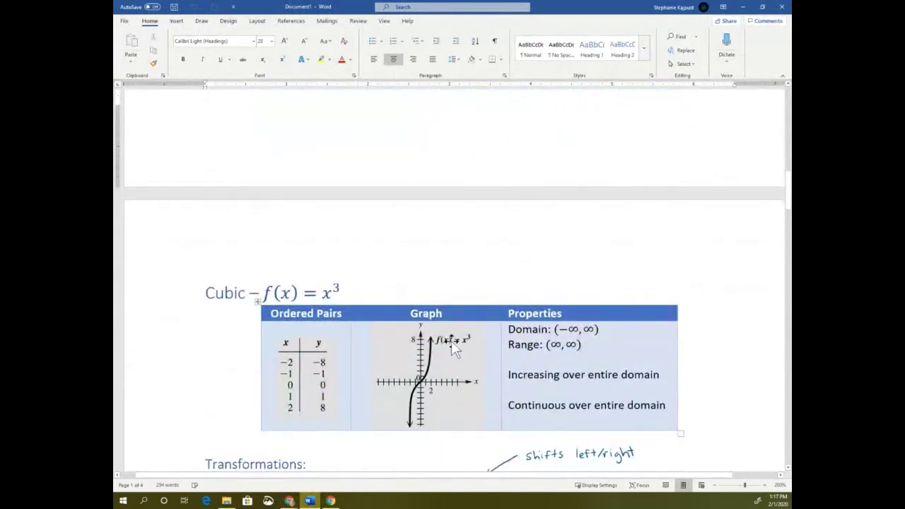
scroll(399, 445, down, 1)
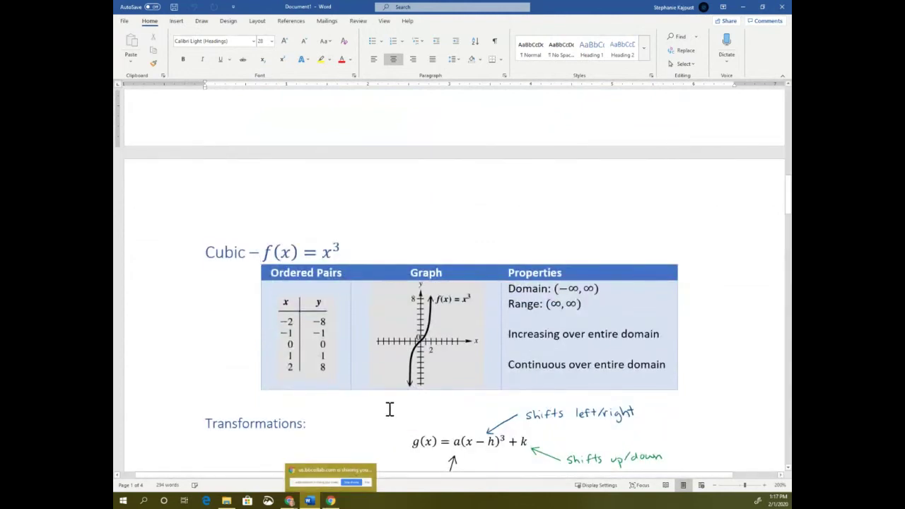
scroll(389, 411, up, 7)
scroll(389, 410, up, 1)
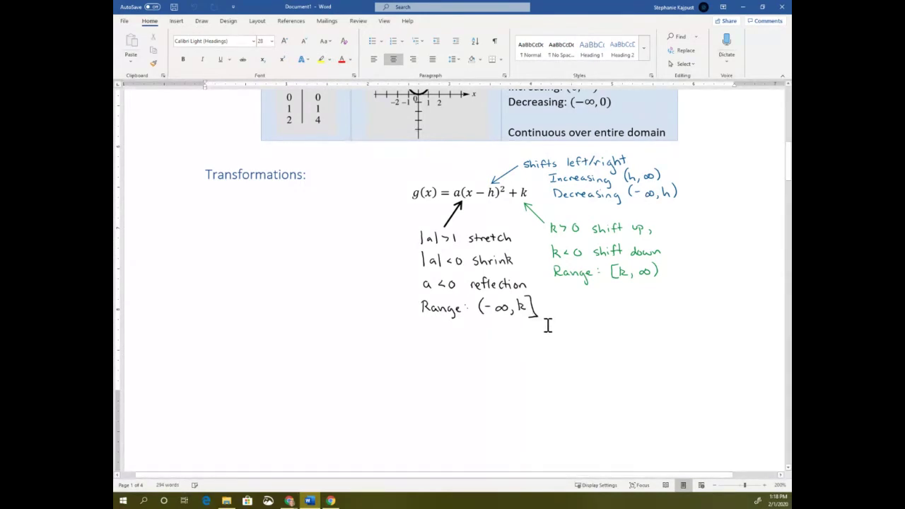
click(493, 193)
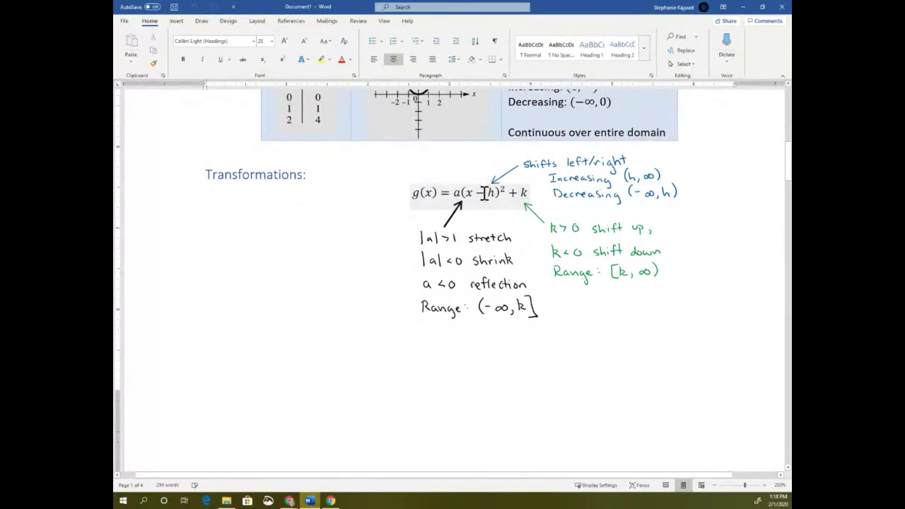
click(544, 186)
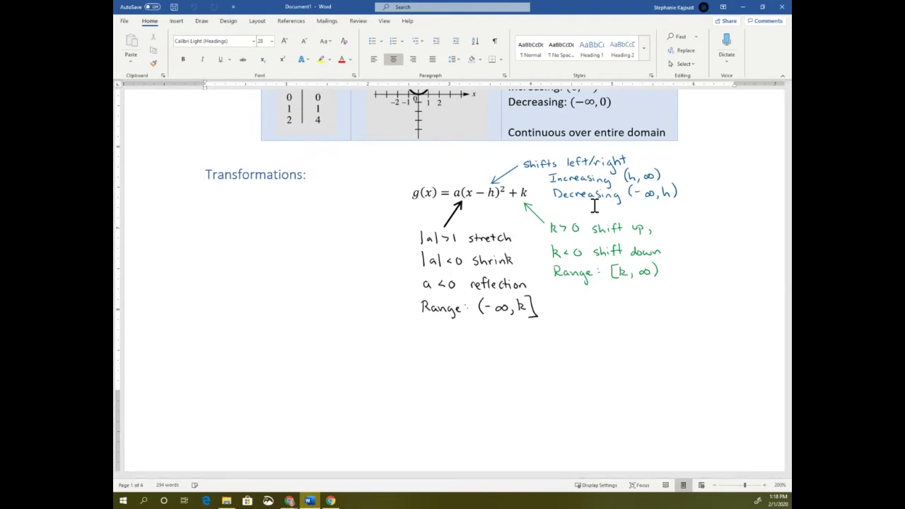
- Correct the range in the cubic function's properties to (−∞, ∞)
scroll(596, 310, down, 8)
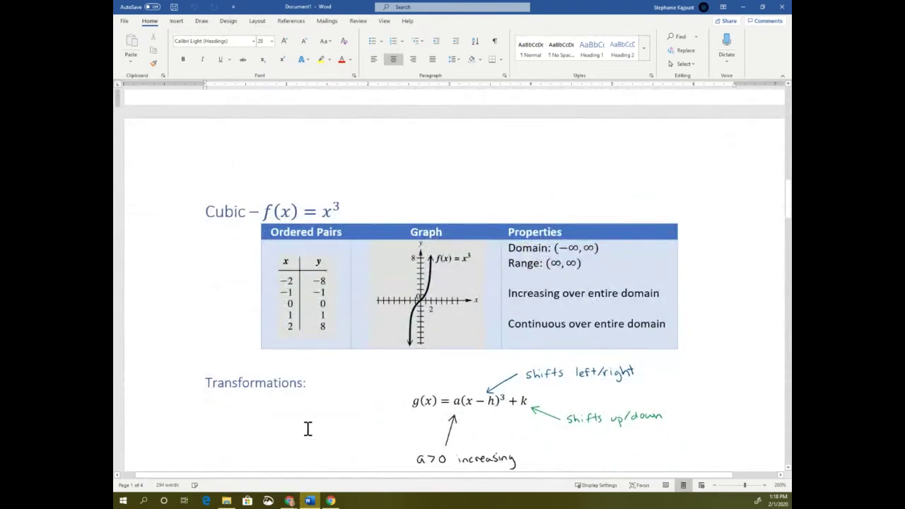
scroll(307, 397, down, 1)
scroll(307, 397, down, 1)
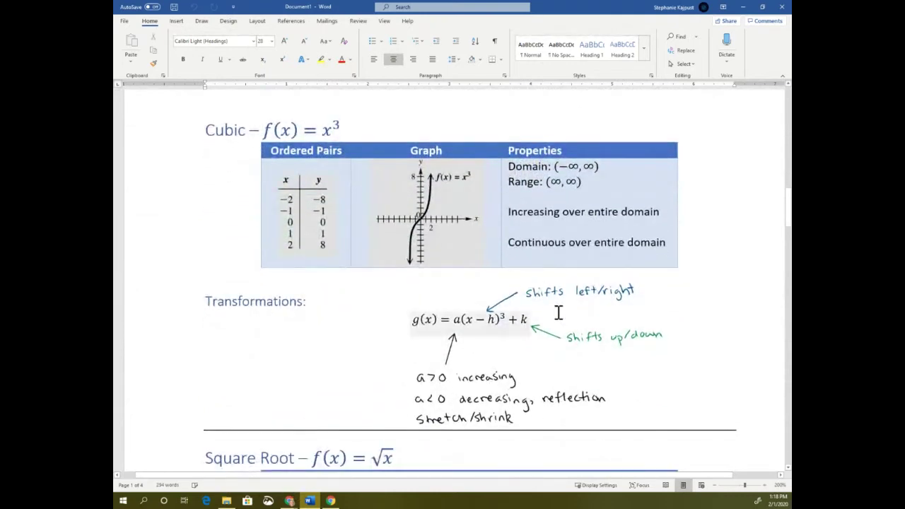
click(548, 182)
text(-)
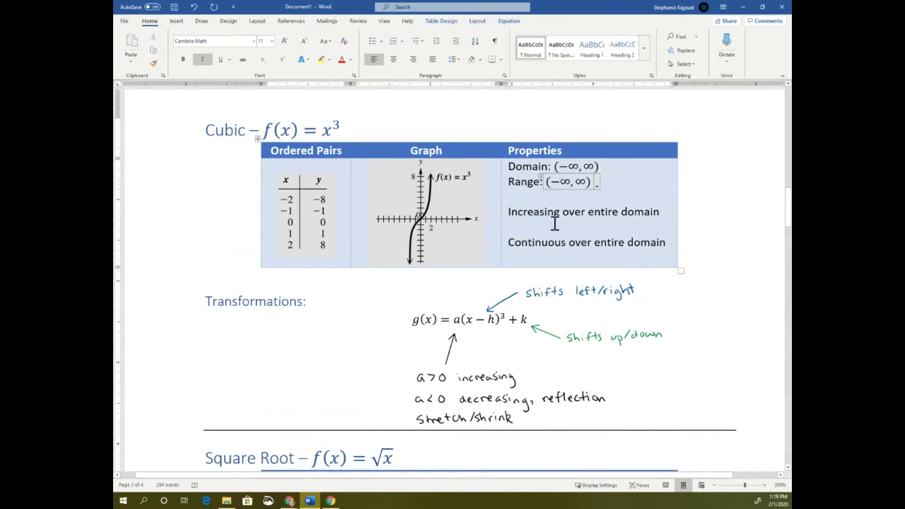
click(565, 349)
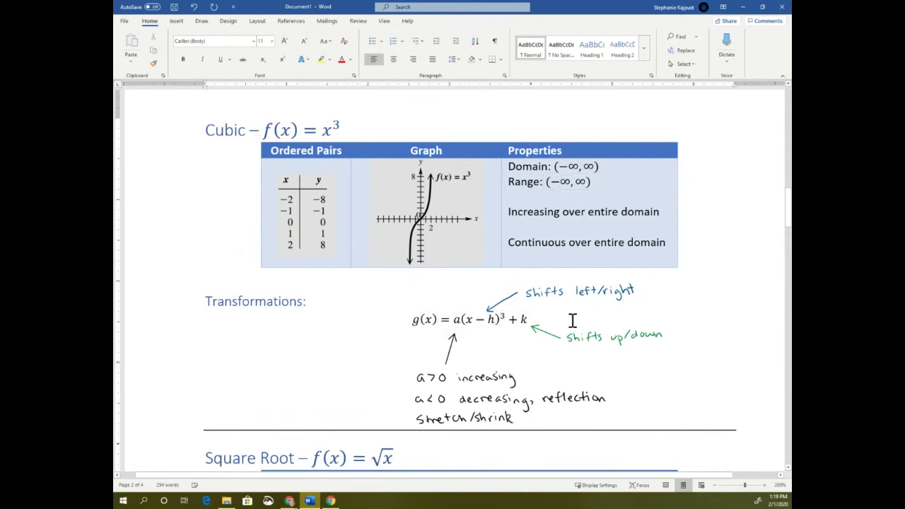
- Switch to Desmos and change the exponent in y = a(x − h)² + k to 3
scroll(571, 317, up, 1)
scroll(571, 319, up, 2)
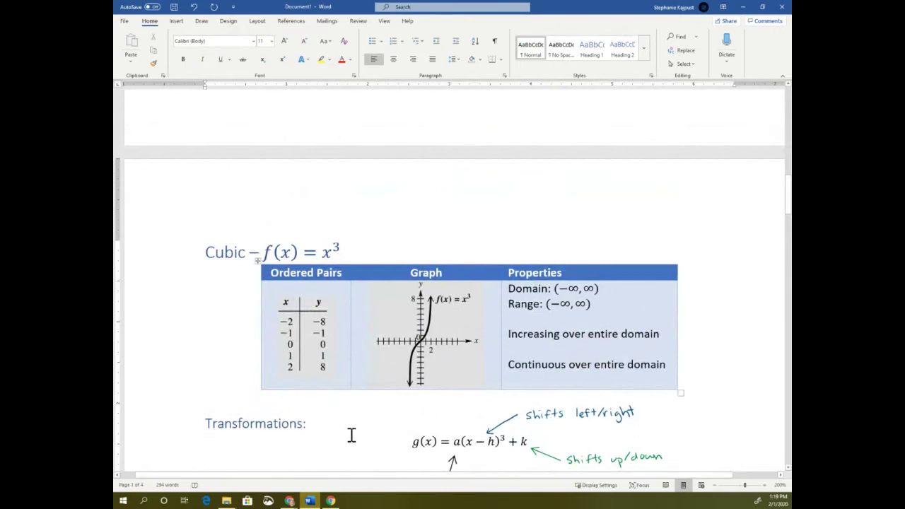
scroll(395, 432, down, 1)
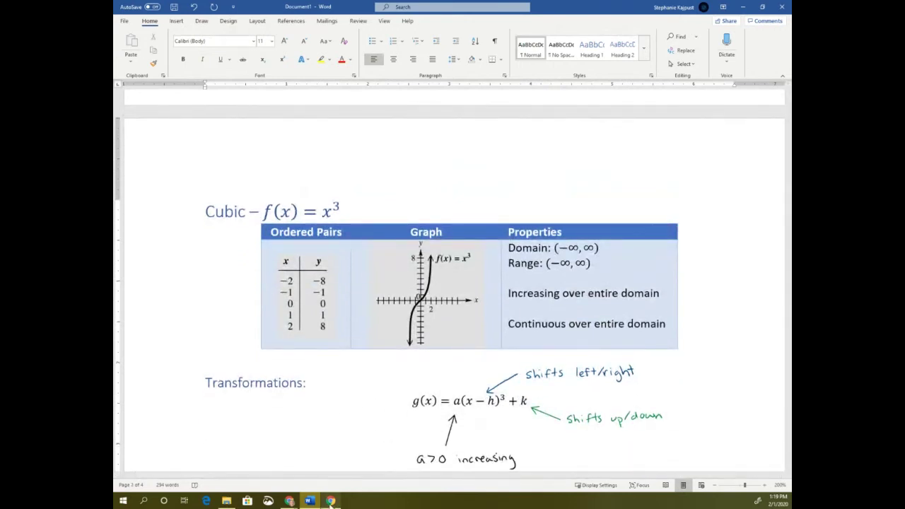
mouse_move(331, 500)
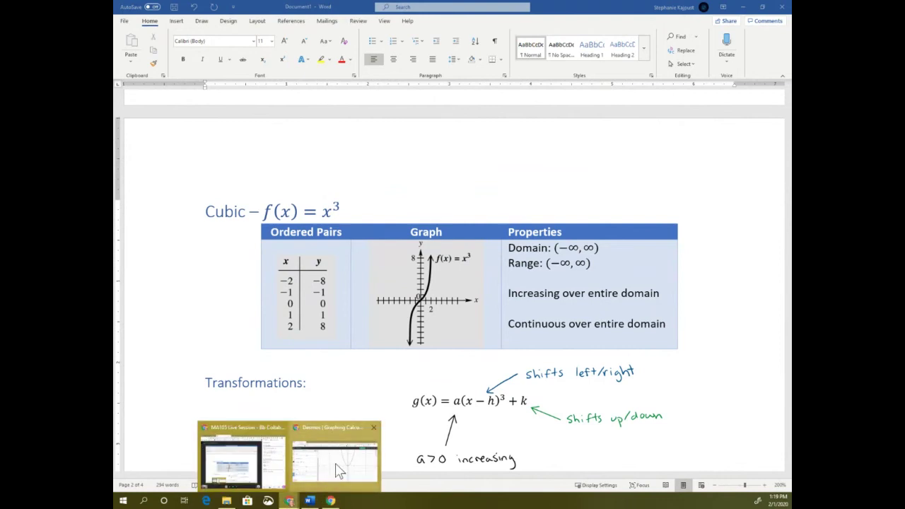
click(333, 460)
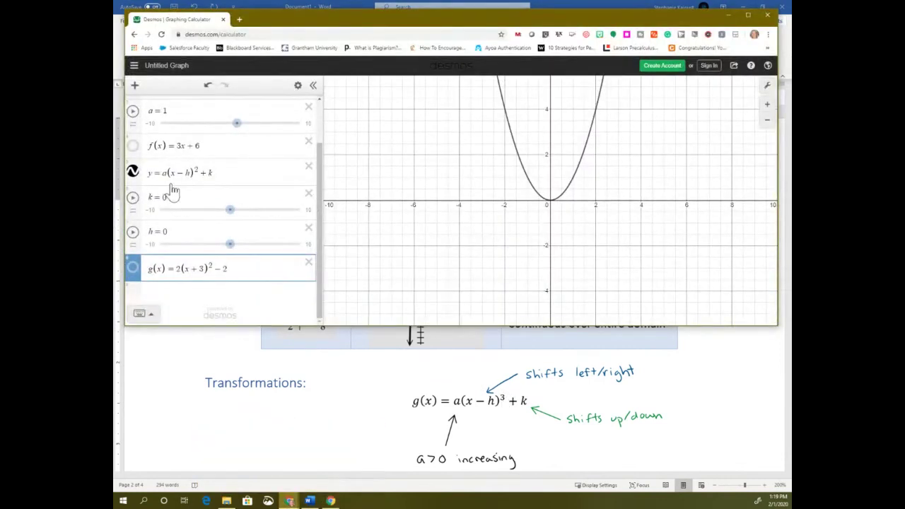
click(197, 170)
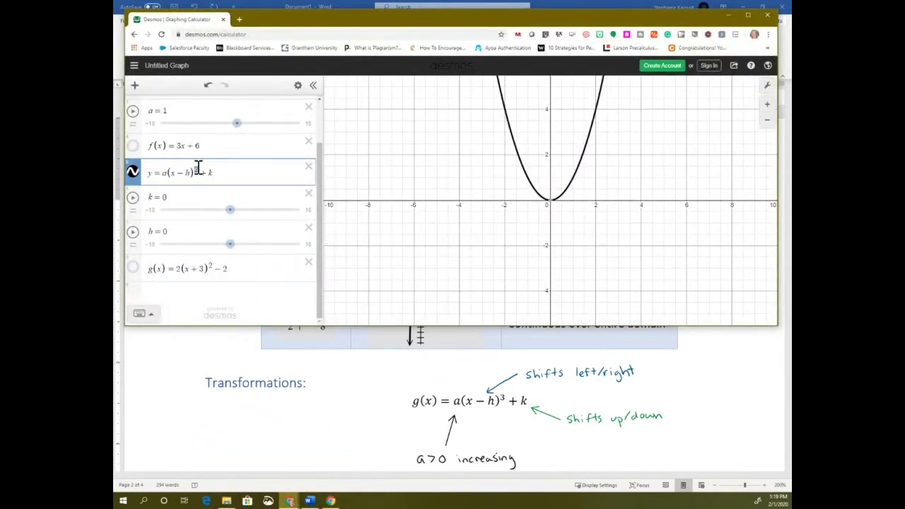
text(3)
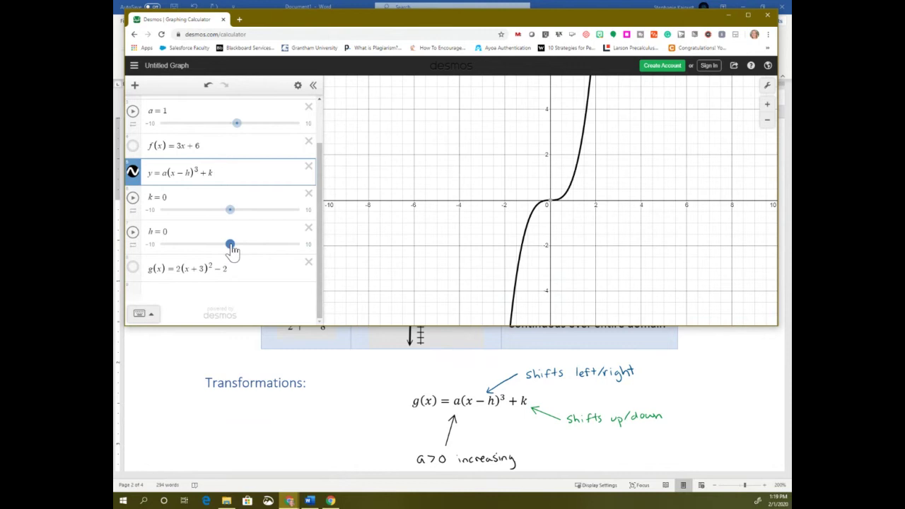
- Vary h, k and a for the cubic y = a(x − h)³ + k, leaving h at 0.1 and a at −0.2
drag(232, 249, 205, 252)
drag(216, 251, 232, 257)
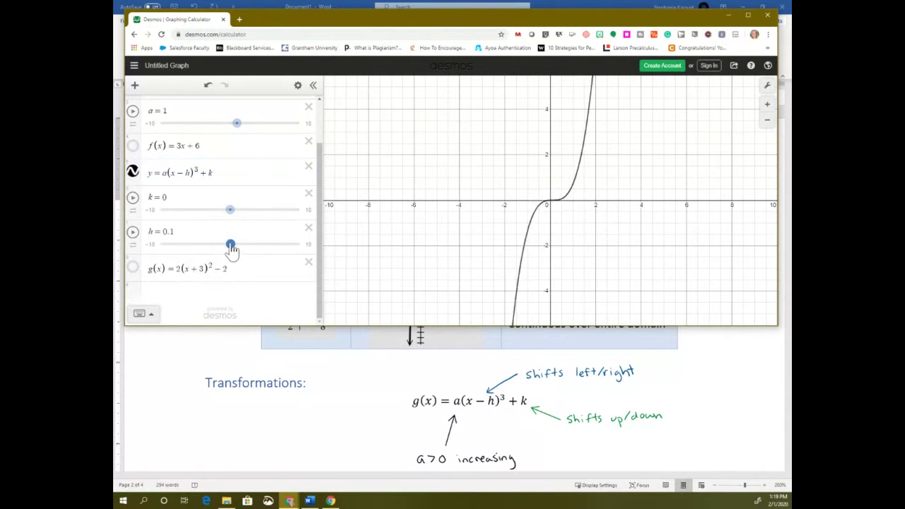
mouse_move(232, 218)
mouse_down()
mouse_move(247, 219)
mouse_move(200, 218)
mouse_move(234, 218)
mouse_up()
mouse_move(239, 126)
mouse_down()
mouse_move(258, 129)
mouse_move(231, 130)
mouse_up()
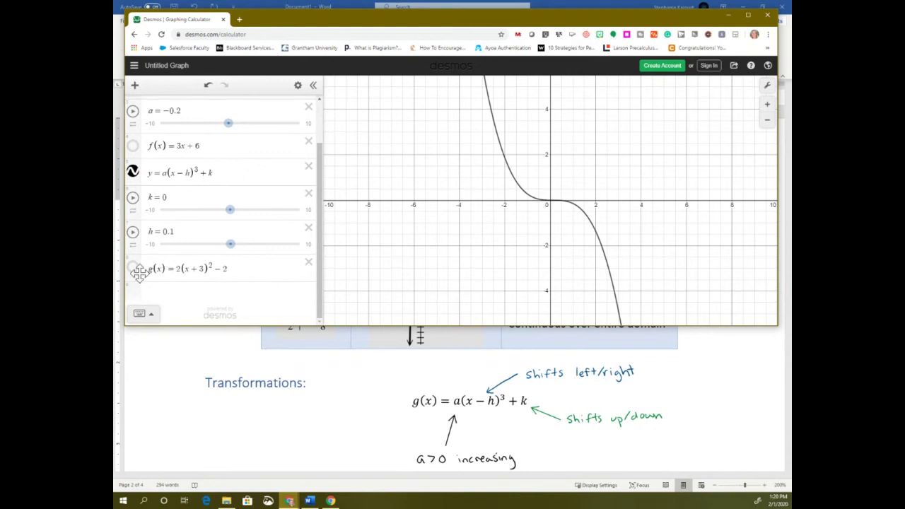
- Change the exponent in g(x) to 3 and display the curve g(x) = 2(x + 3)³ − 2
click(212, 268)
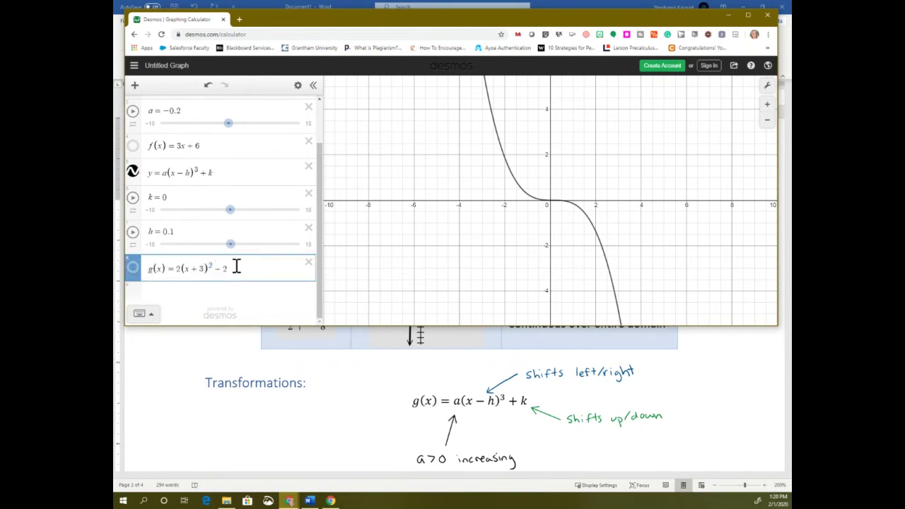
key(BackSpace)
text(3)
click(135, 268)
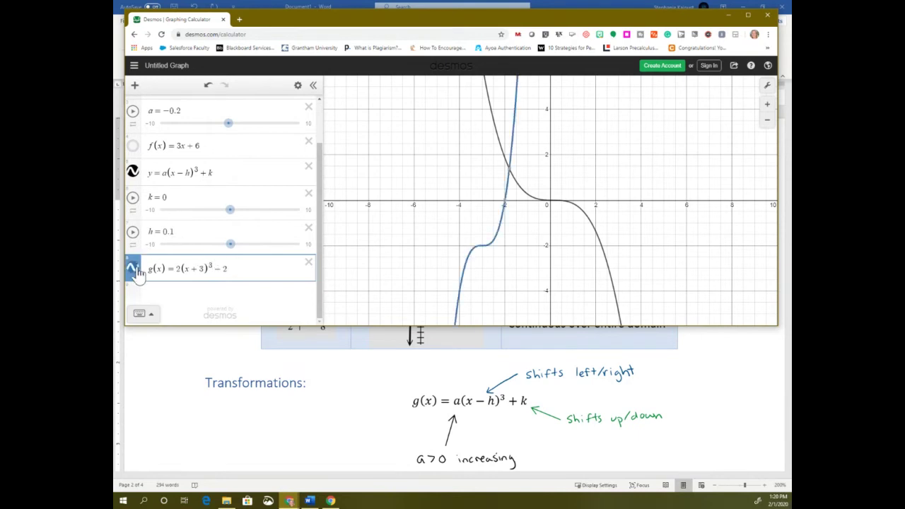
- Reset h to 0 and a to 1, and remove the extra blank expression above g(x)
double_click(177, 232)
text(0)
key(Return)
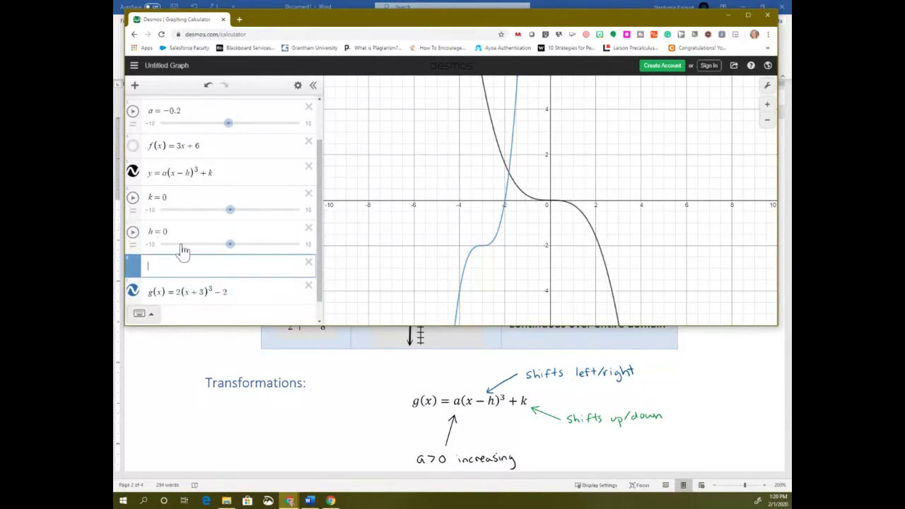
click(308, 262)
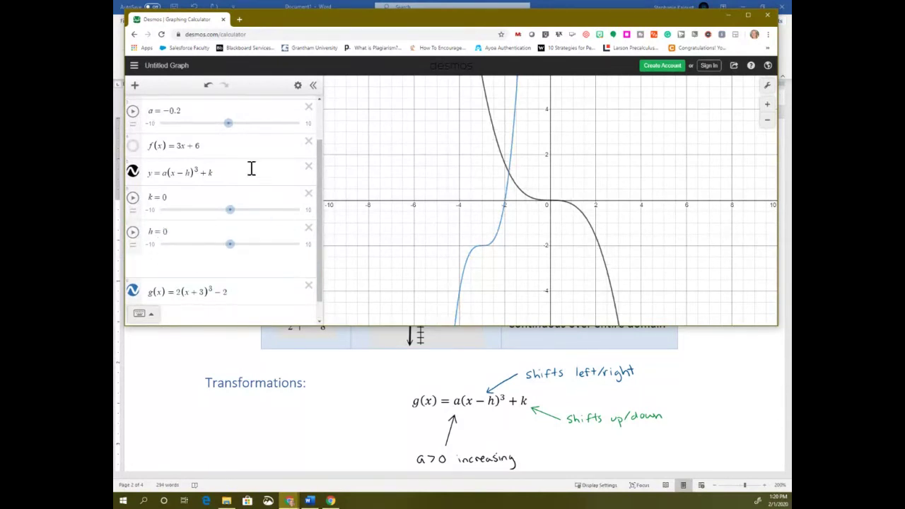
double_click(172, 111)
text(1)
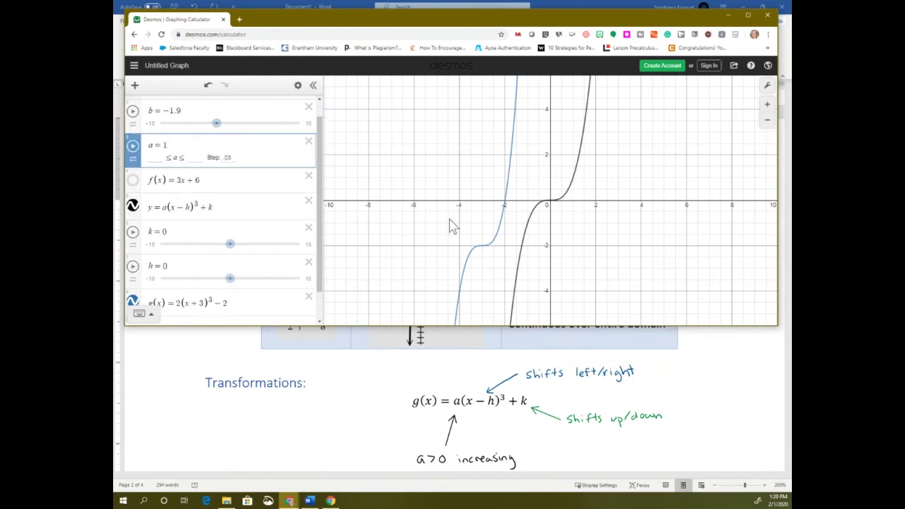
scroll(272, 260, down, 1)
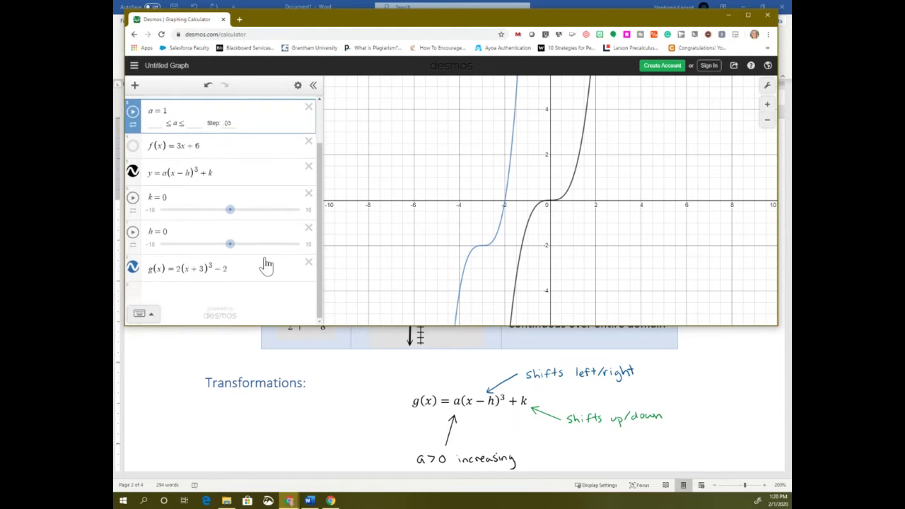
click(208, 275)
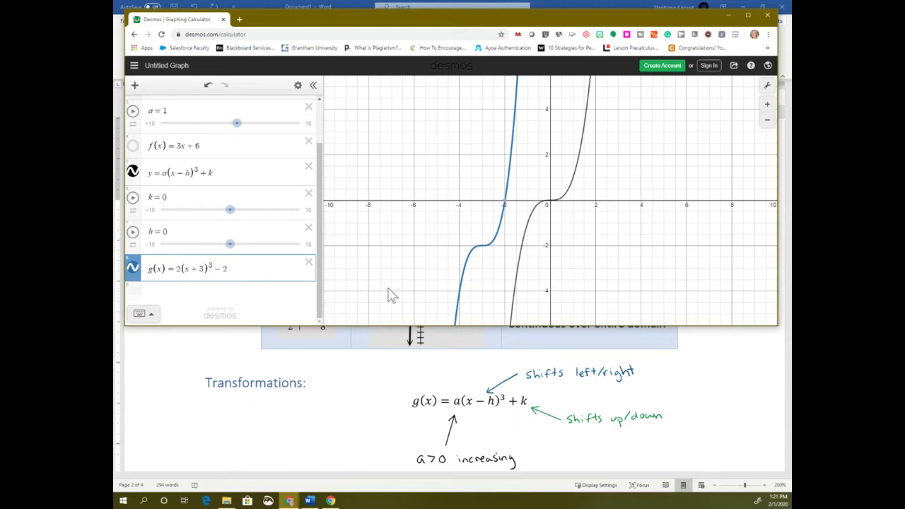
- Compare the cubic transformation notes in Word with the g(x) and parent curves in Desmos
click(360, 383)
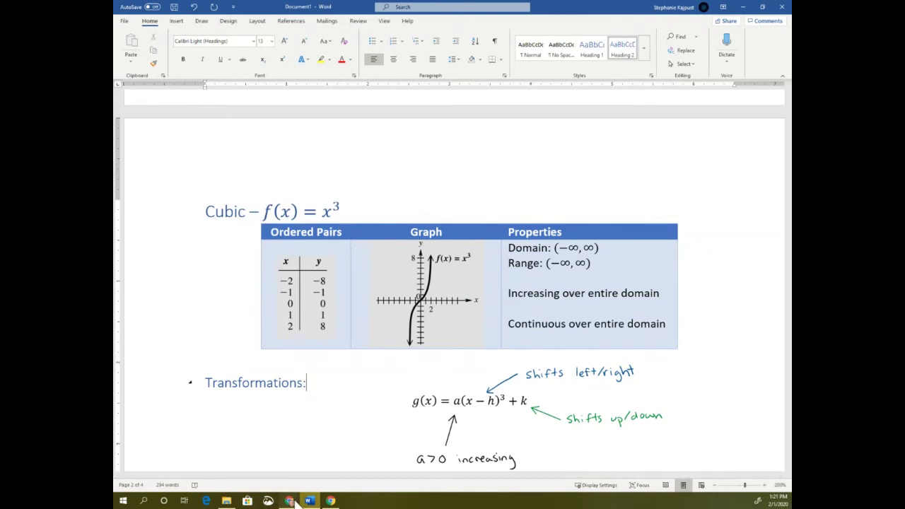
mouse_move(295, 499)
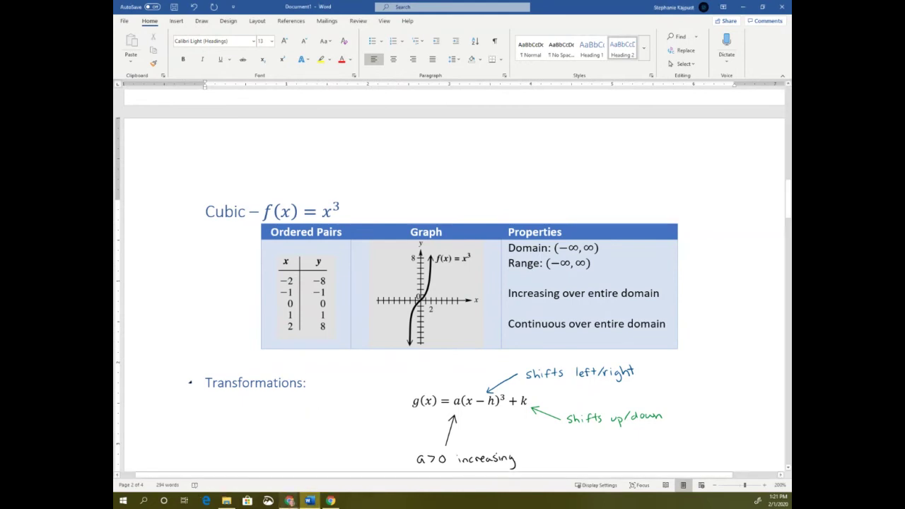
click(356, 463)
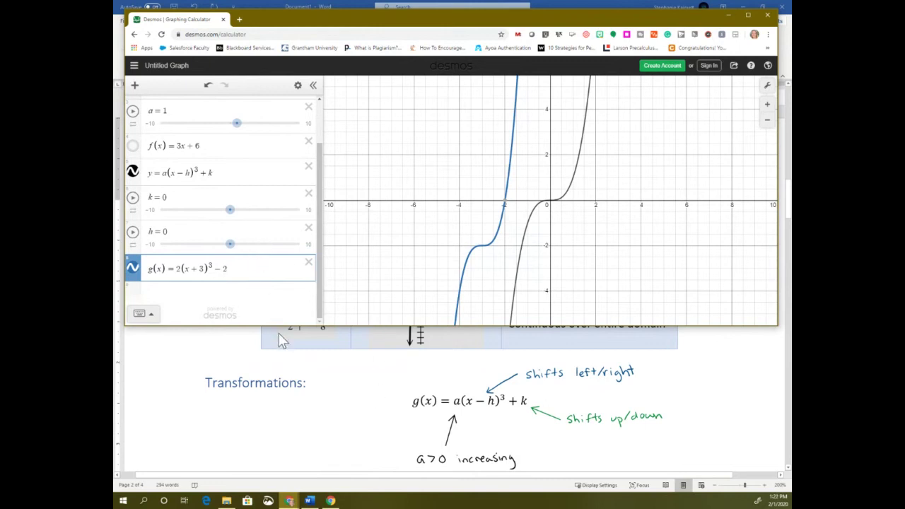
- Switch to the Word notes and review the rest of the cubic transformations and the square root function's table, graph and properties
click(286, 393)
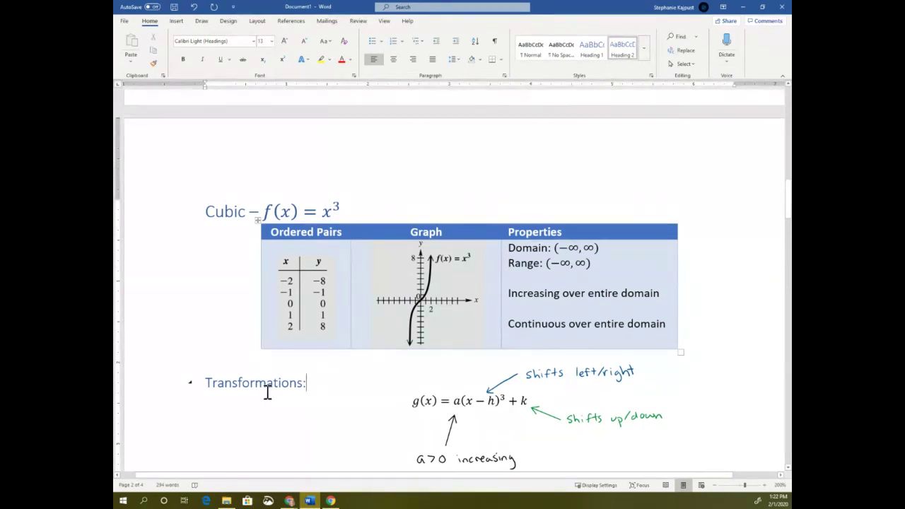
click(162, 386)
click(167, 406)
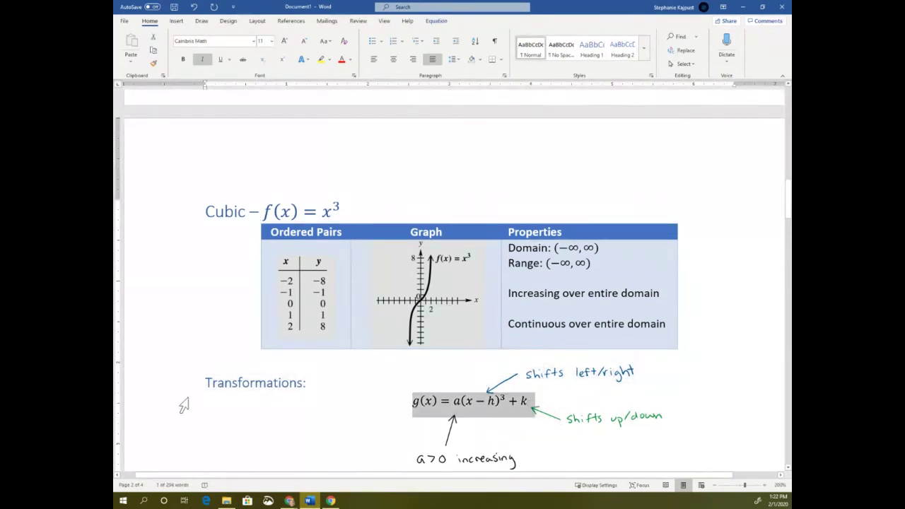
click(209, 397)
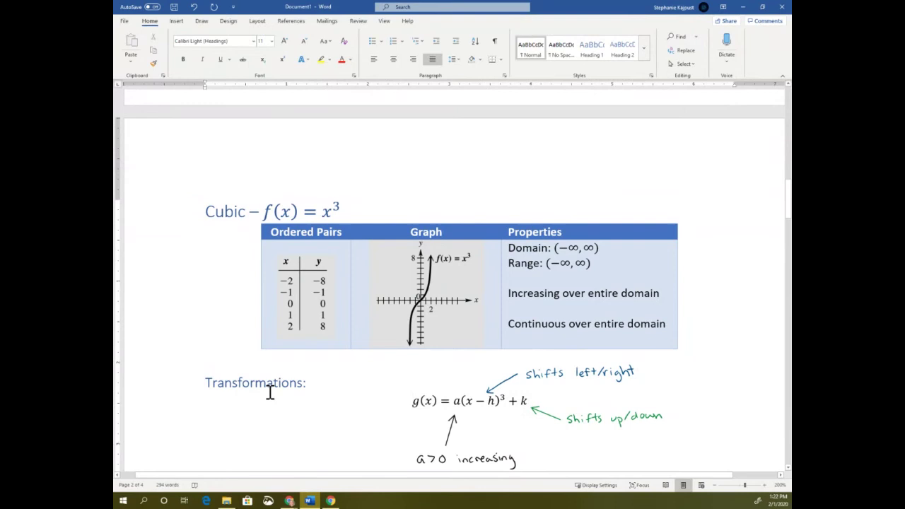
scroll(304, 360, down, 5)
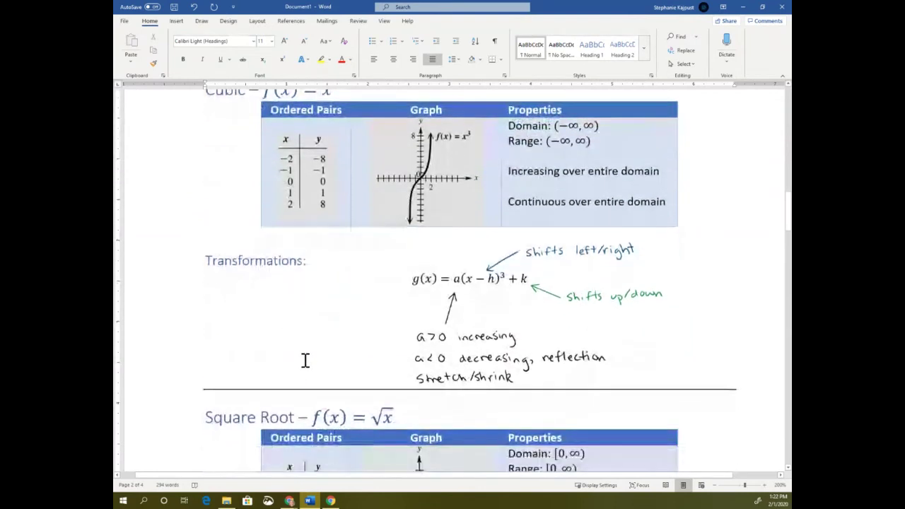
scroll(304, 359, down, 3)
scroll(304, 360, down, 2)
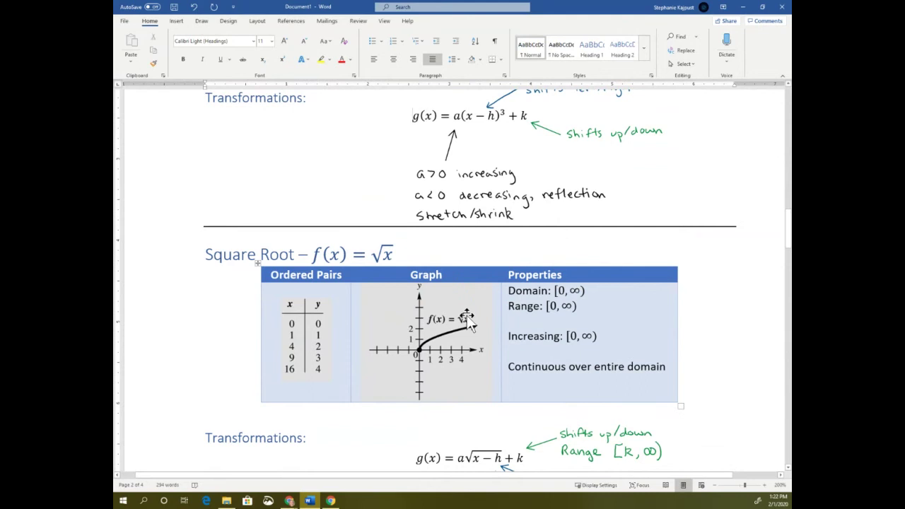
scroll(467, 320, down, 1)
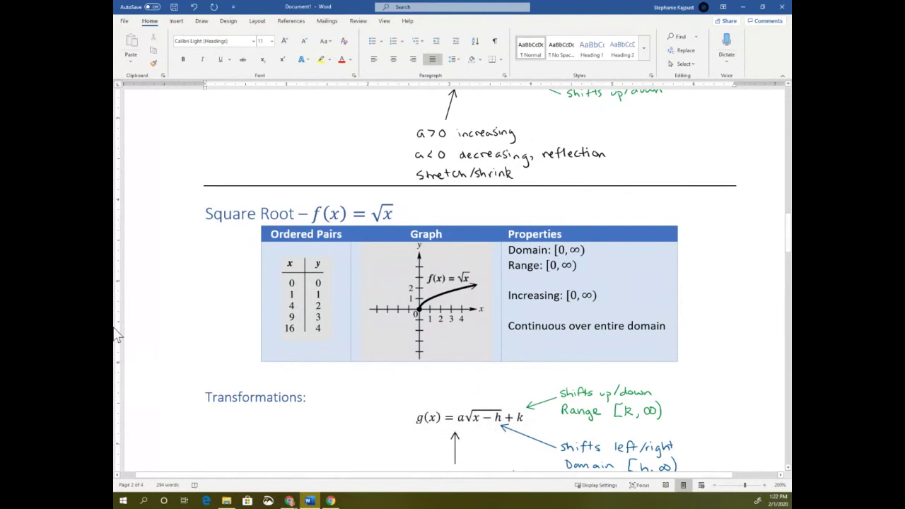
- Switch to Desmos, hide the g(x) curve, and replace (x − h)³ with √(x − h) to graph y = a√(x − h) + k
mouse_move(289, 501)
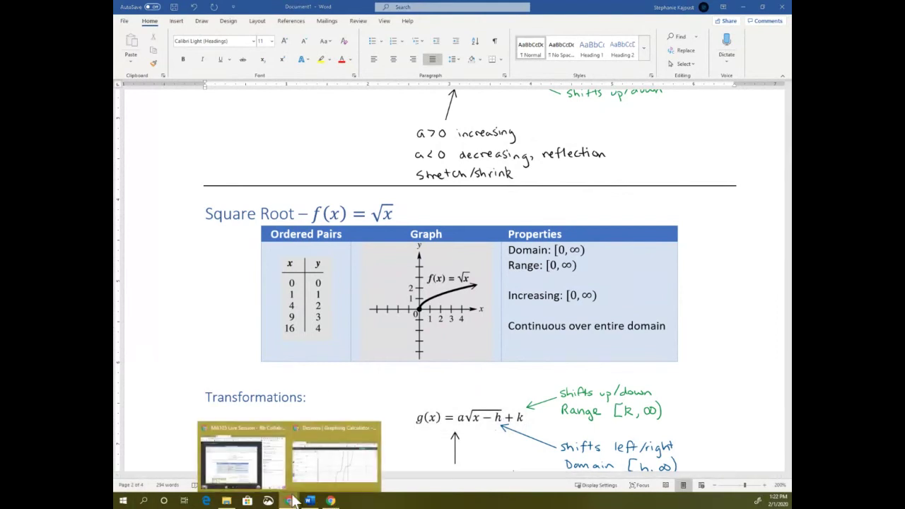
click(371, 449)
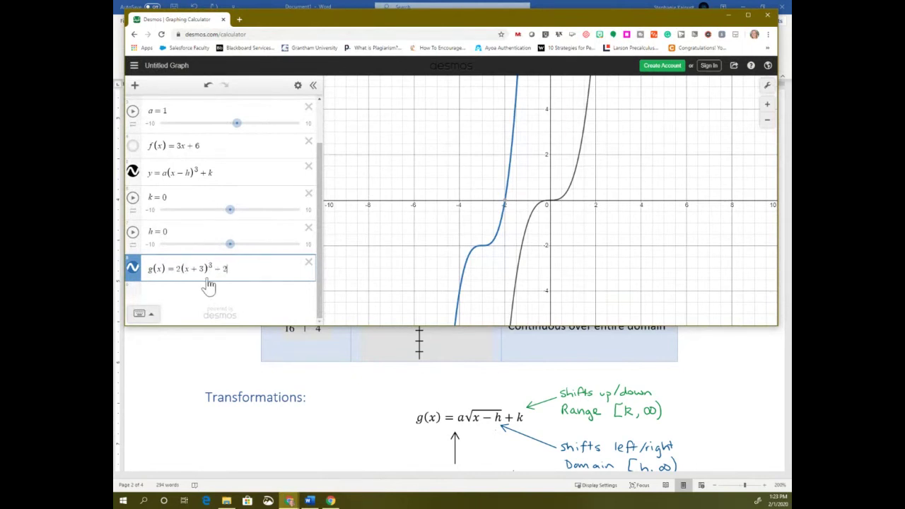
click(166, 173)
drag(170, 175, 192, 176)
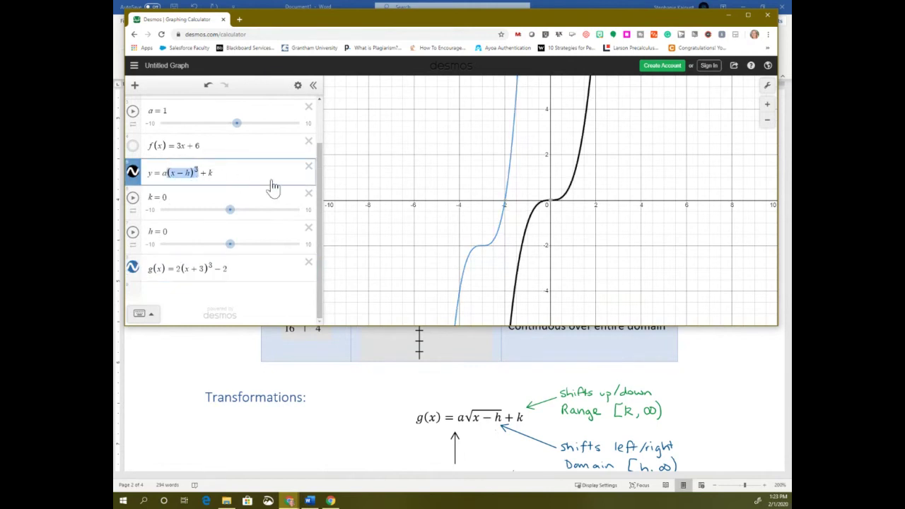
click(132, 267)
drag(167, 174, 196, 174)
key(BackSpace)
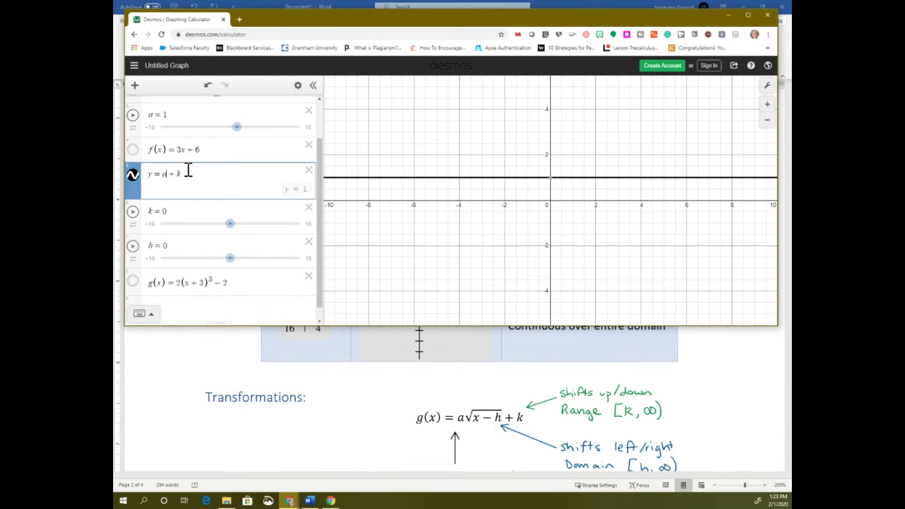
click(144, 318)
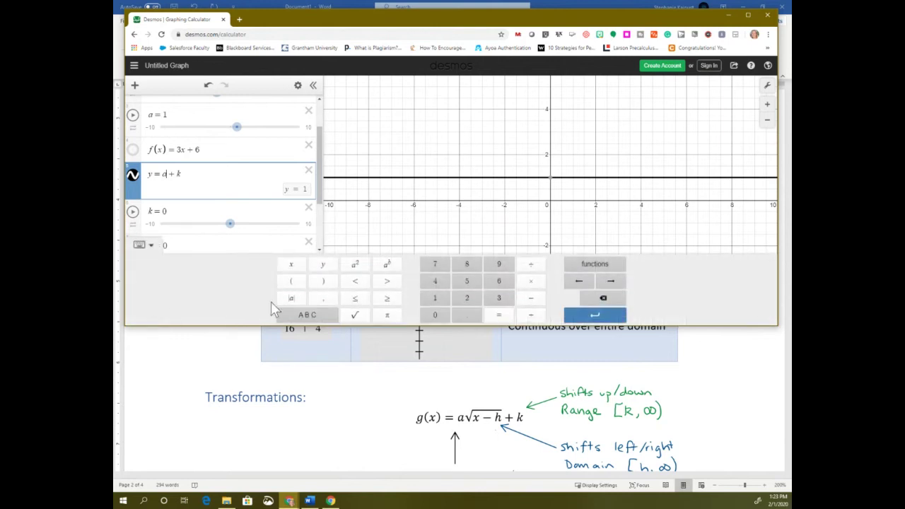
click(354, 316)
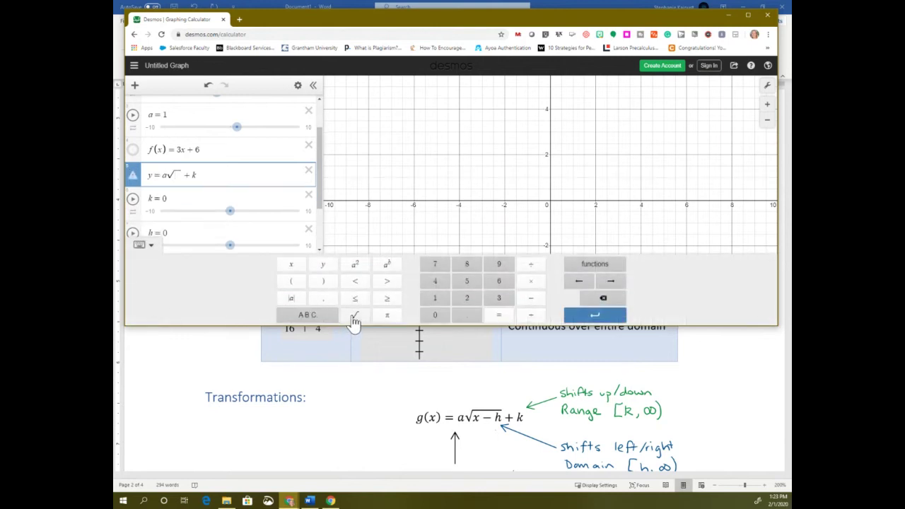
text(x-h)
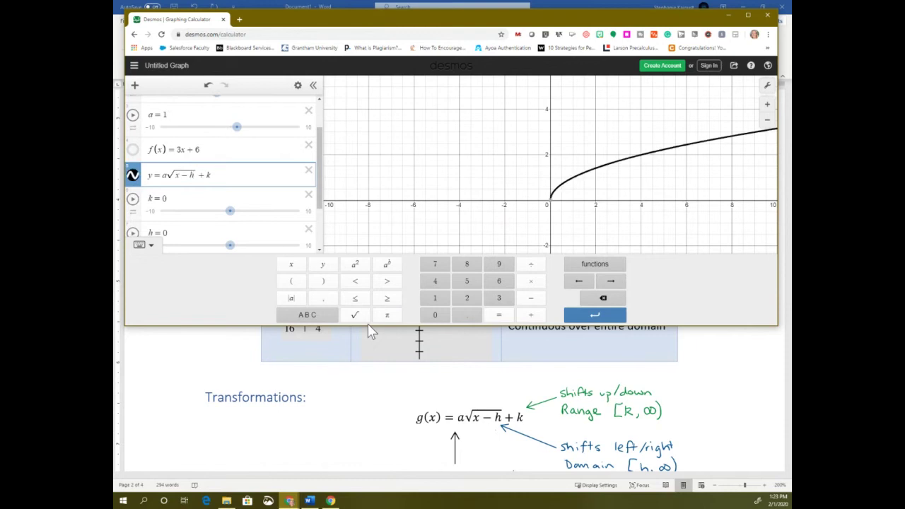
click(145, 248)
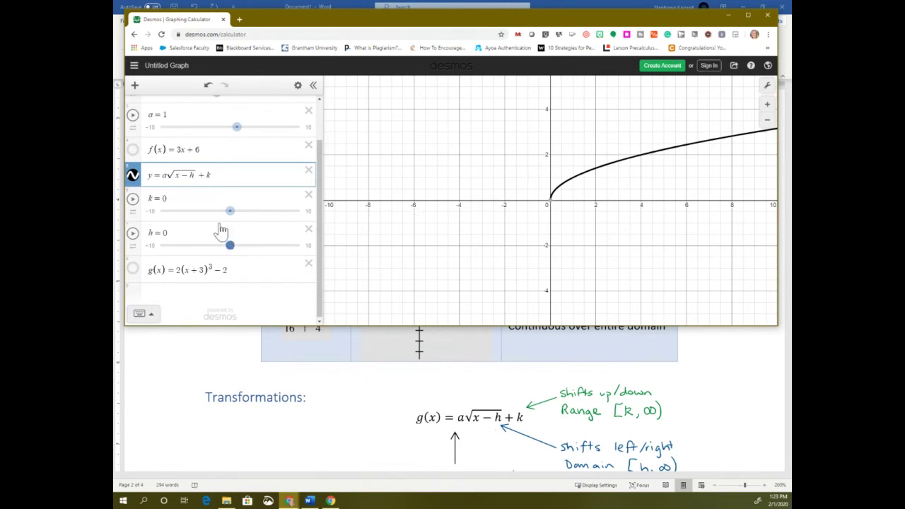
- Vary h and k for the square root function, returning both to 0, and vary a through 1.4 to −1.4
mouse_move(230, 245)
mouse_down()
mouse_move(261, 252)
mouse_move(195, 240)
mouse_move(245, 254)
mouse_move(230, 253)
mouse_up()
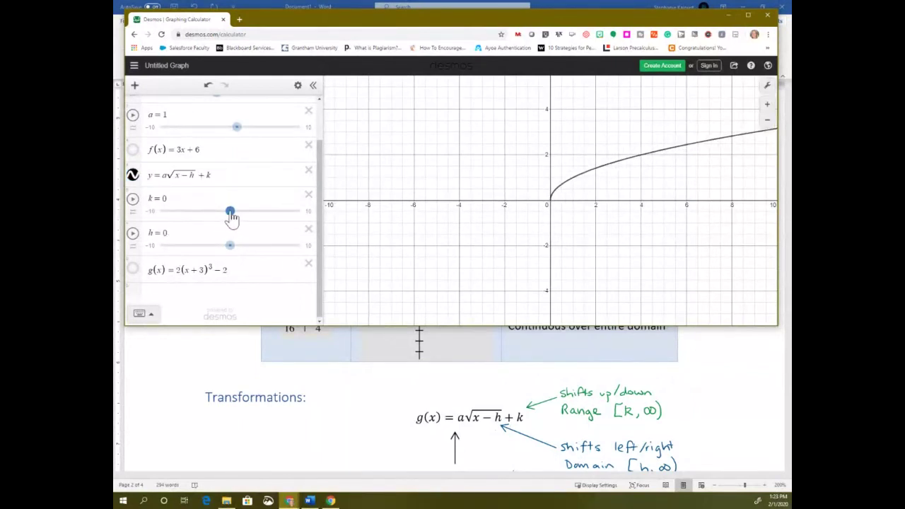
mouse_move(231, 211)
mouse_down()
mouse_move(243, 213)
mouse_move(207, 218)
mouse_move(238, 214)
mouse_move(231, 217)
mouse_up()
drag(241, 133, 244, 135)
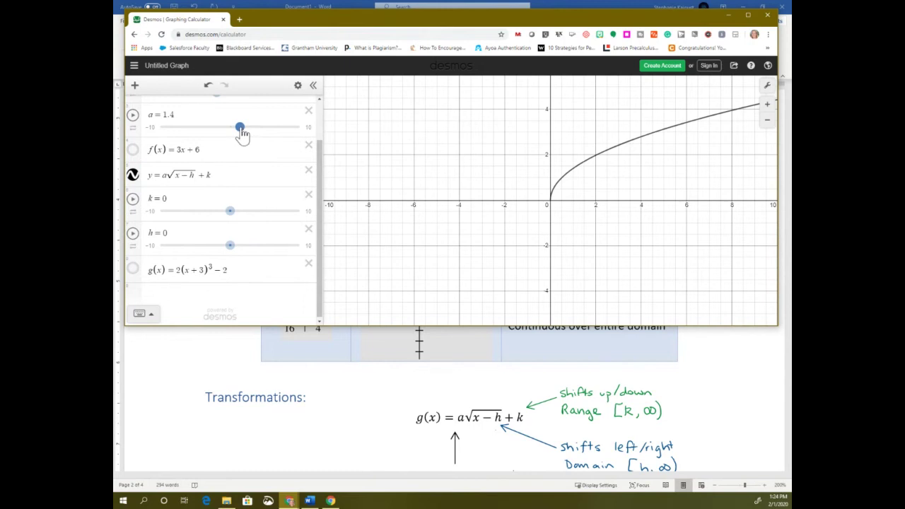
drag(242, 134, 224, 135)
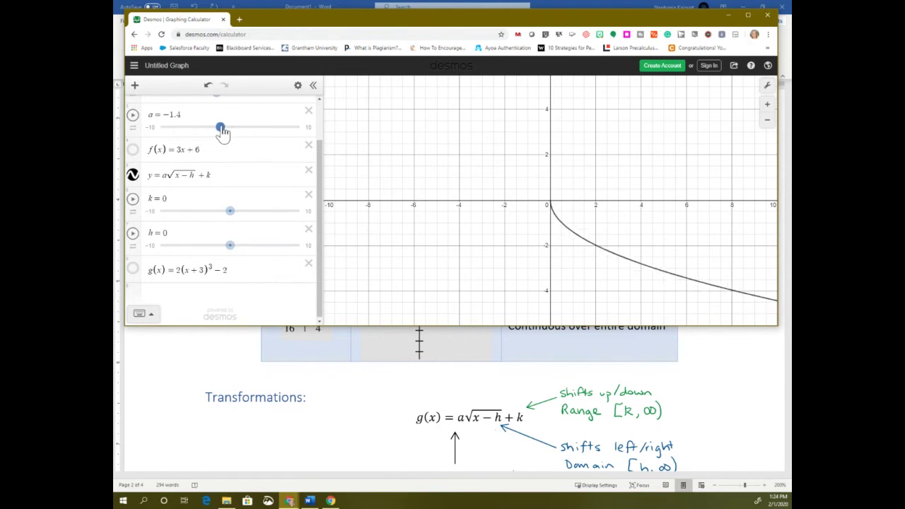
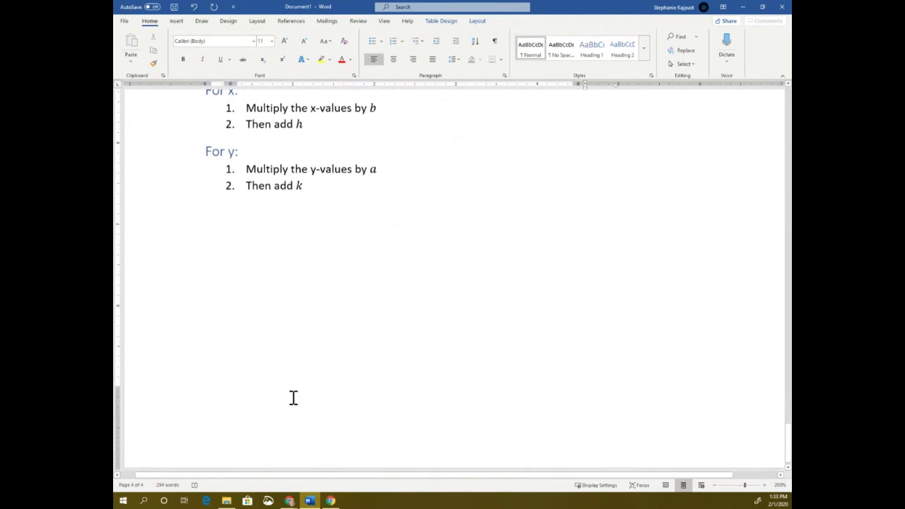
- Review the Transformations in General table and the absolute value section in the Word notes
scroll(294, 398, up, 5)
scroll(293, 398, up, 4)
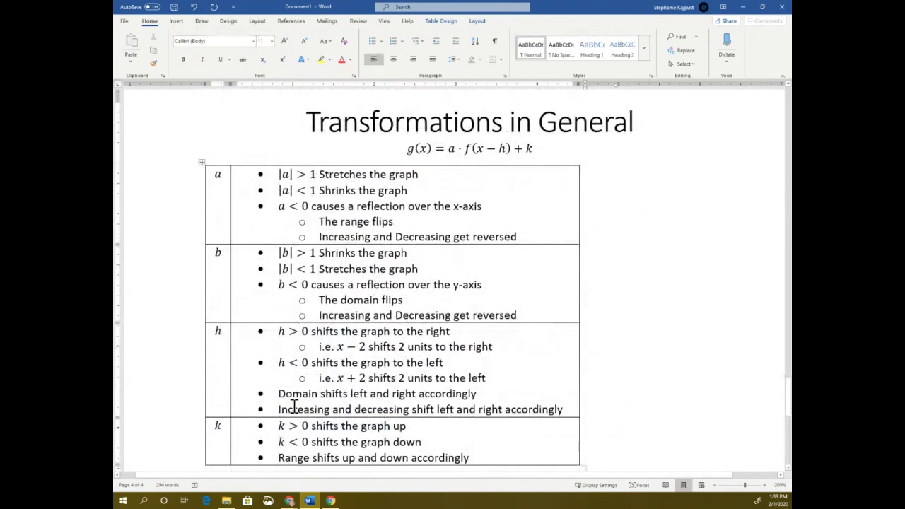
scroll(293, 405, up, 7)
scroll(366, 339, up, 8)
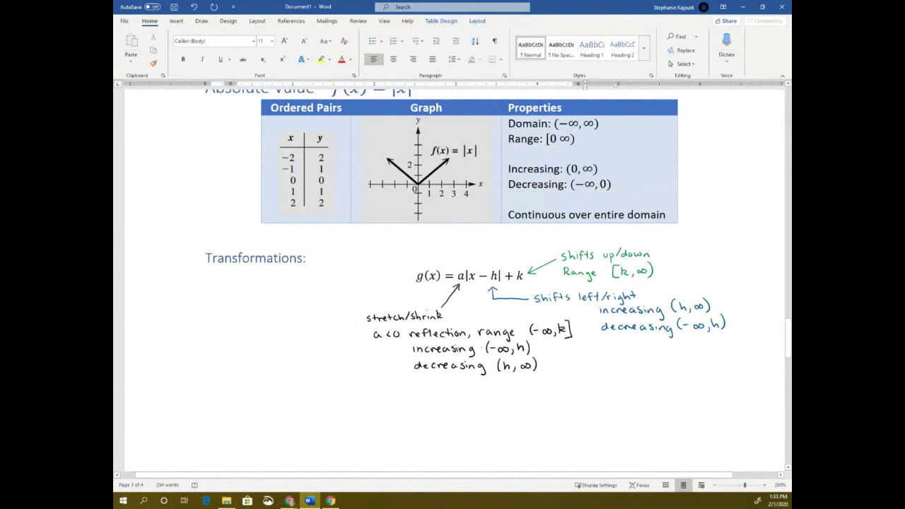
- Switch to Desmos, hide y = a|x − h| + k, and delete the empty expression above f(x)
key(alt+Tab)
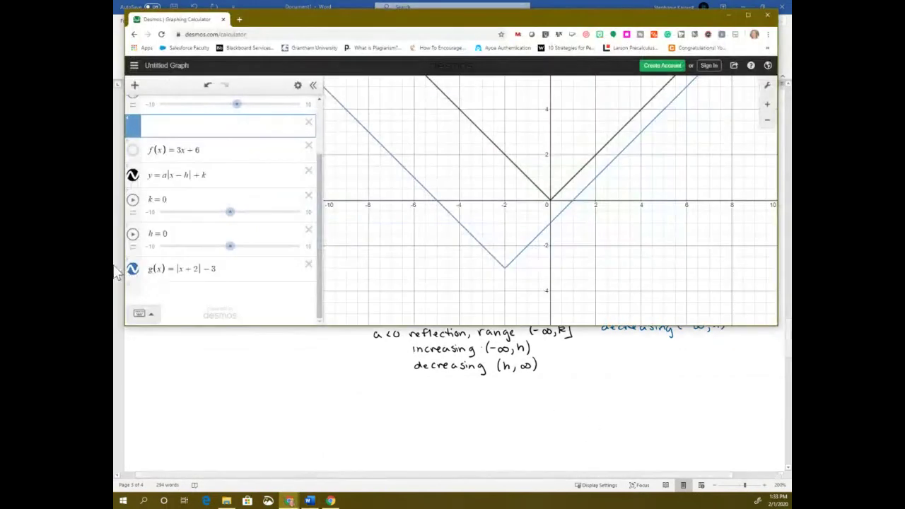
click(132, 175)
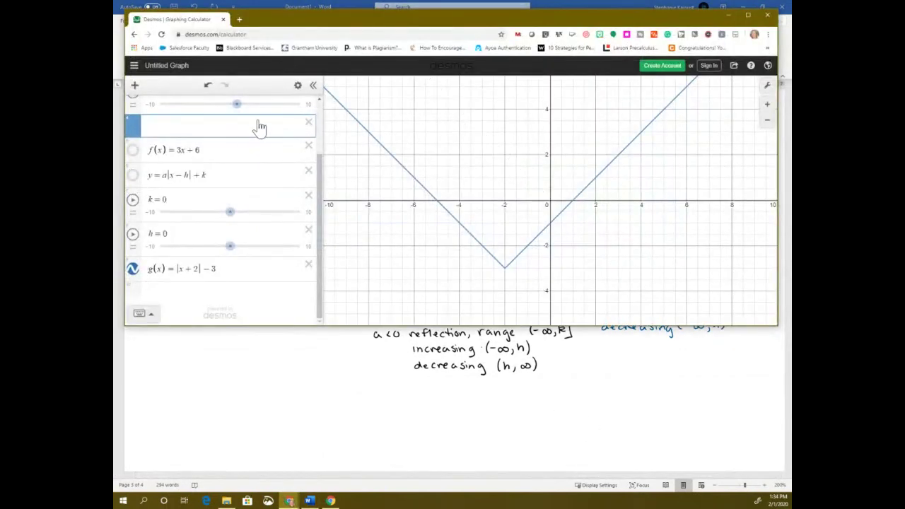
click(308, 122)
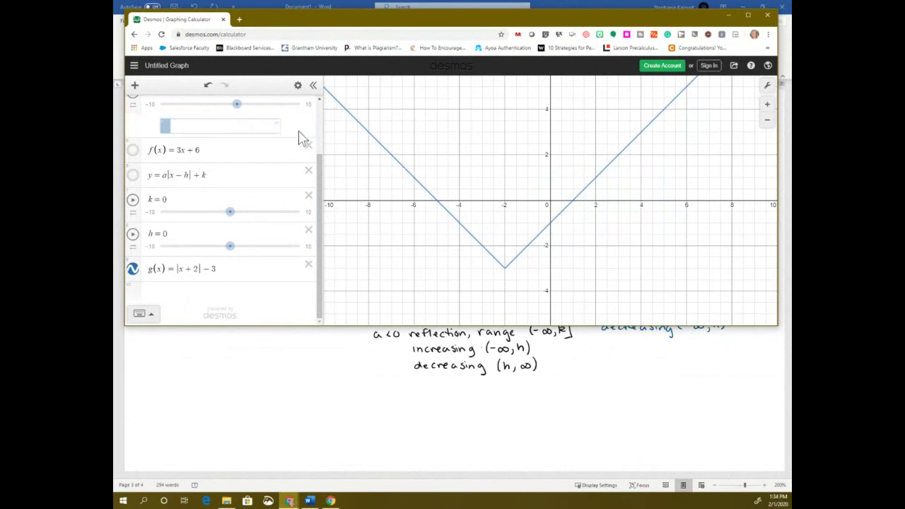
- Hide the g(x) curve and graph a new function h(x) = 2.5x³ − 3 below it
click(237, 285)
text(h)
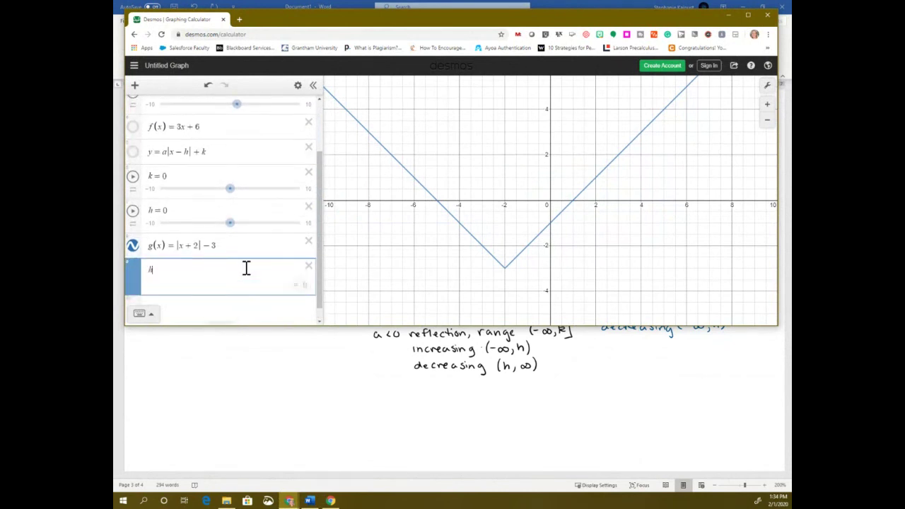
text((x) =)
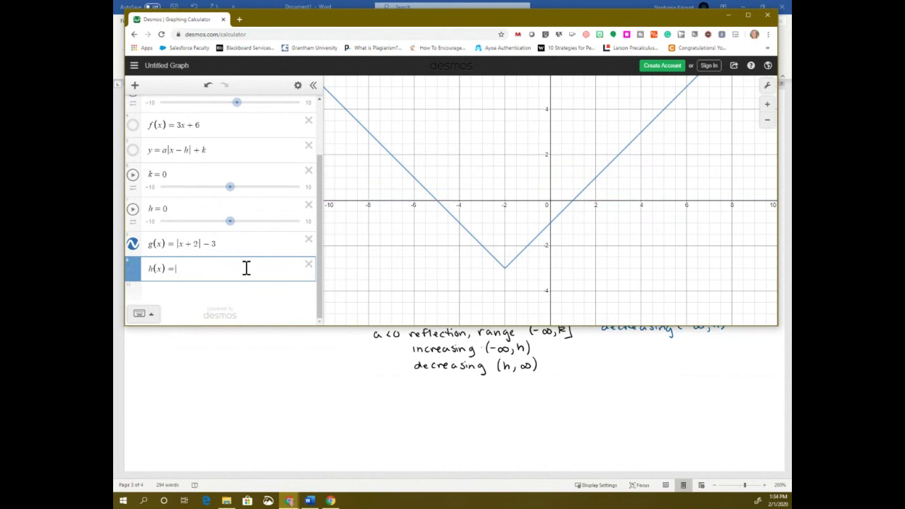
click(132, 243)
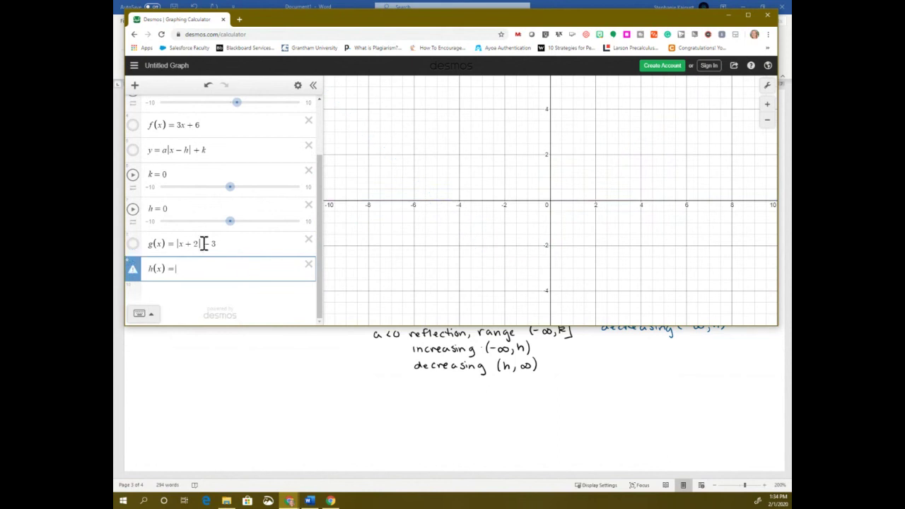
text(2.5x)
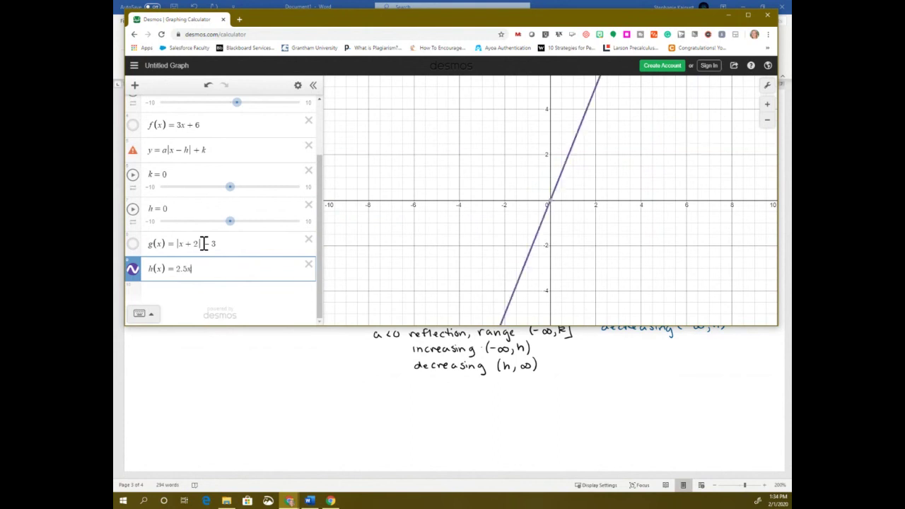
text(^2)
key(BackSpace)
text(3)
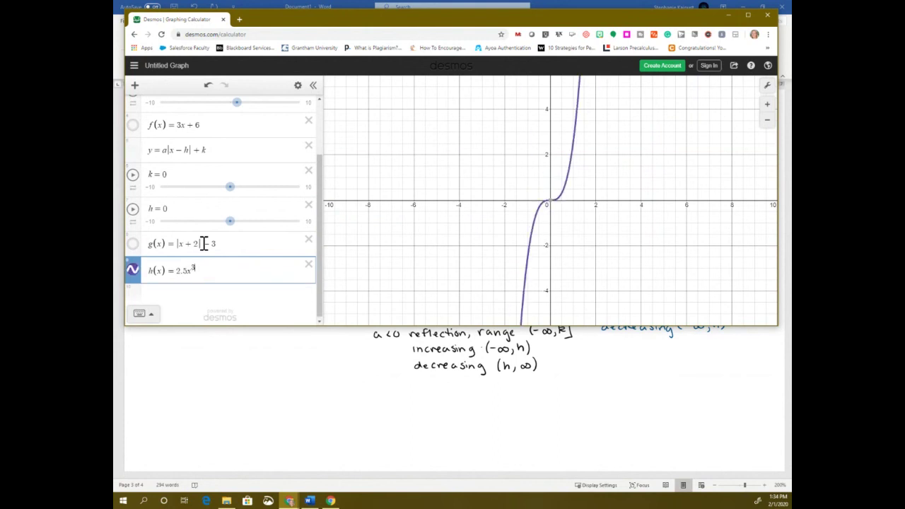
key(Right)
text(-3)
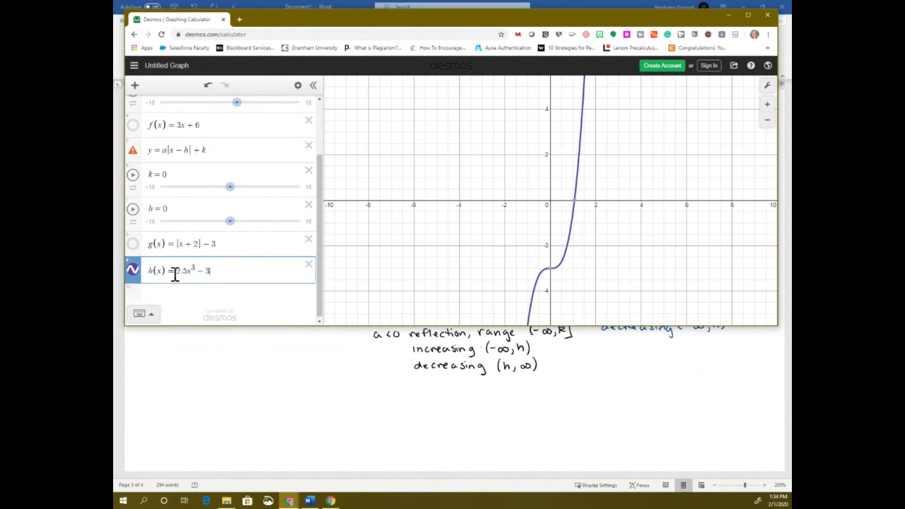
- Highlight the 2.5x³ part and the constant −3 in h(x) to point out the transformations
drag(176, 272, 184, 273)
shift+click(195, 274)
click(191, 270)
drag(196, 272, 224, 272)
click(220, 273)
- Switch to Word, review the cube root and absolute value sections, and return to Desmos
click(222, 373)
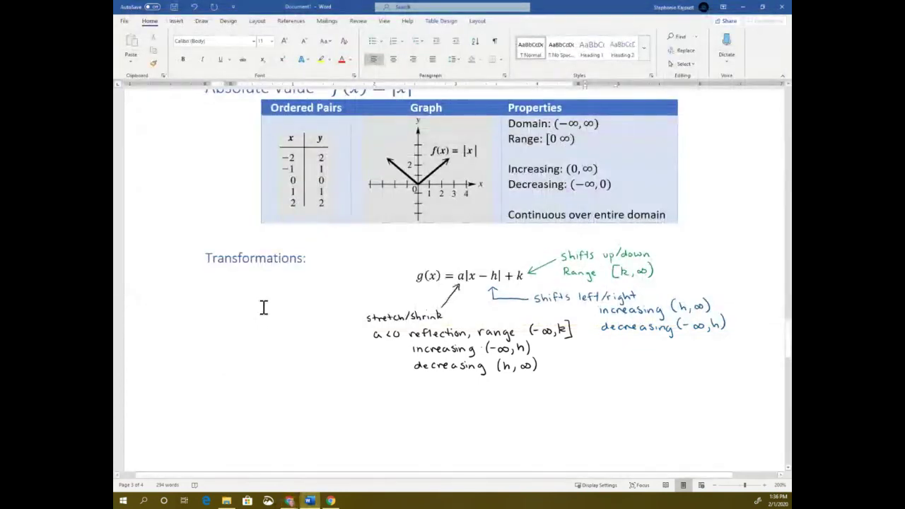
scroll(258, 318, up, 1)
scroll(259, 318, up, 2)
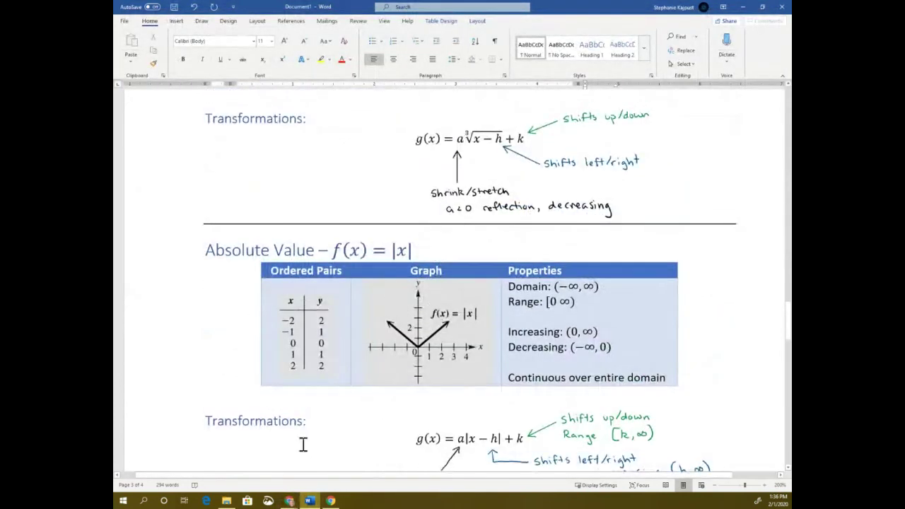
mouse_move(290, 499)
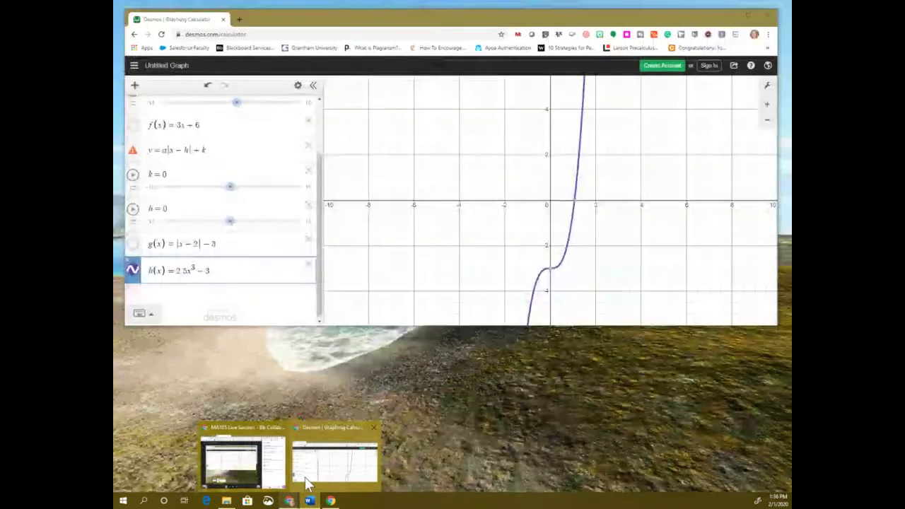
click(308, 484)
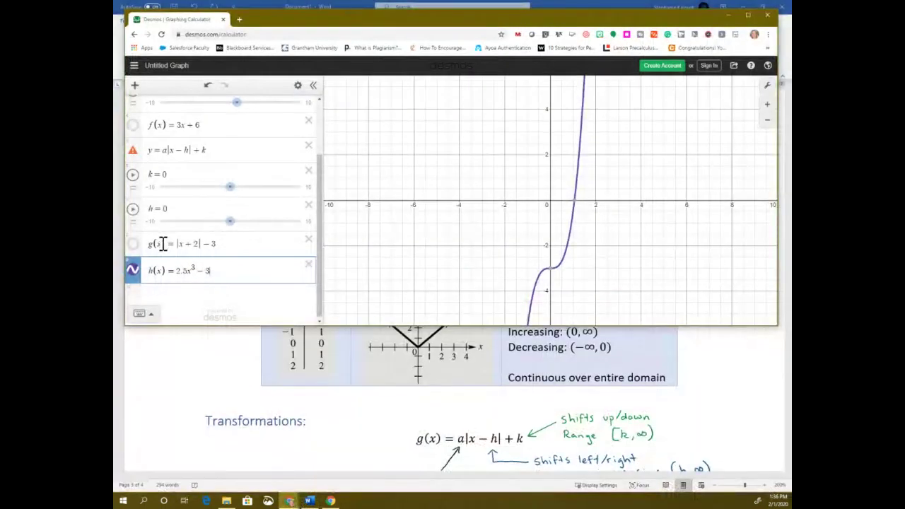
- Hide the h(x) curve and show the curve g(x) = |x + 2| − 3 again
click(132, 270)
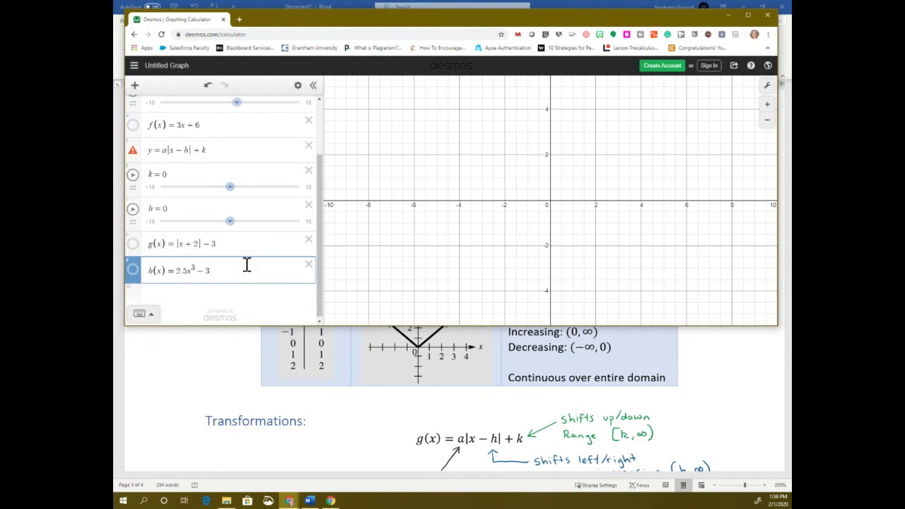
scroll(246, 268, up, 1)
scroll(245, 263, up, 1)
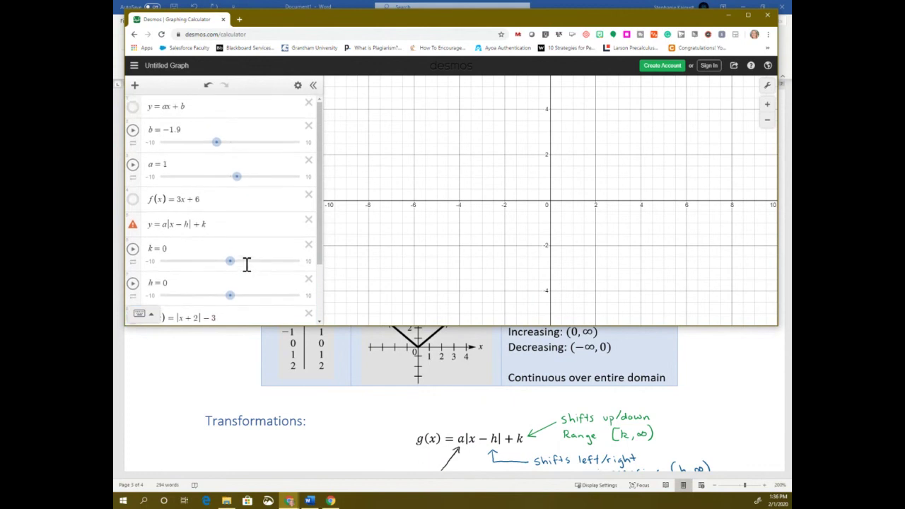
scroll(245, 272, down, 3)
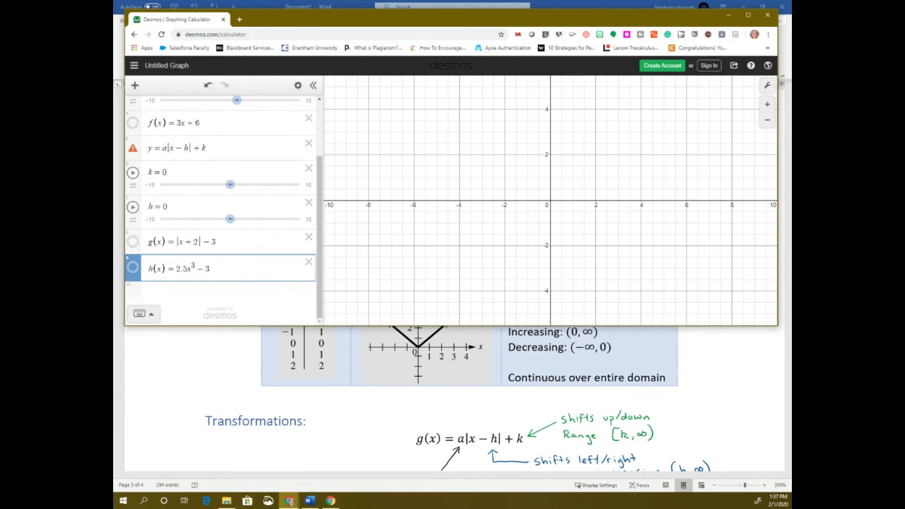
click(132, 242)
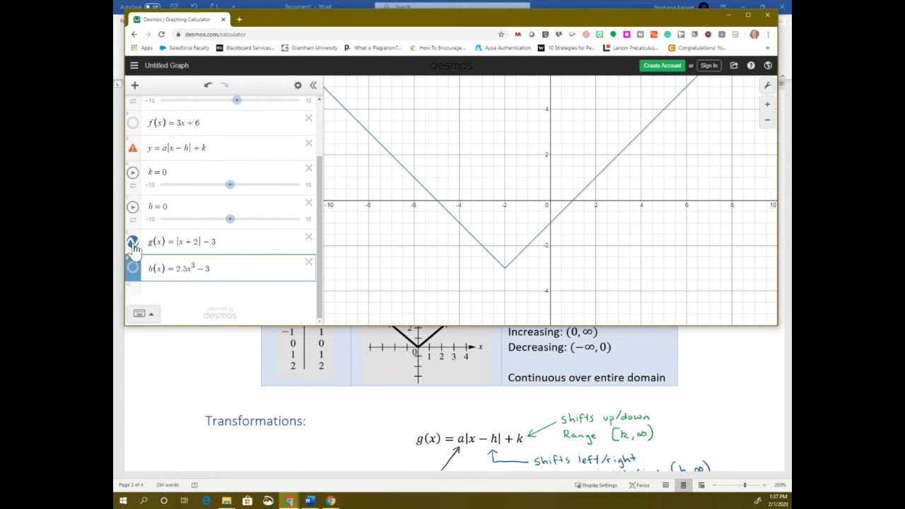
- Inspect the x-intercepts and the y-intercept on the g(x) curve
click(569, 207)
mouse_move(574, 205)
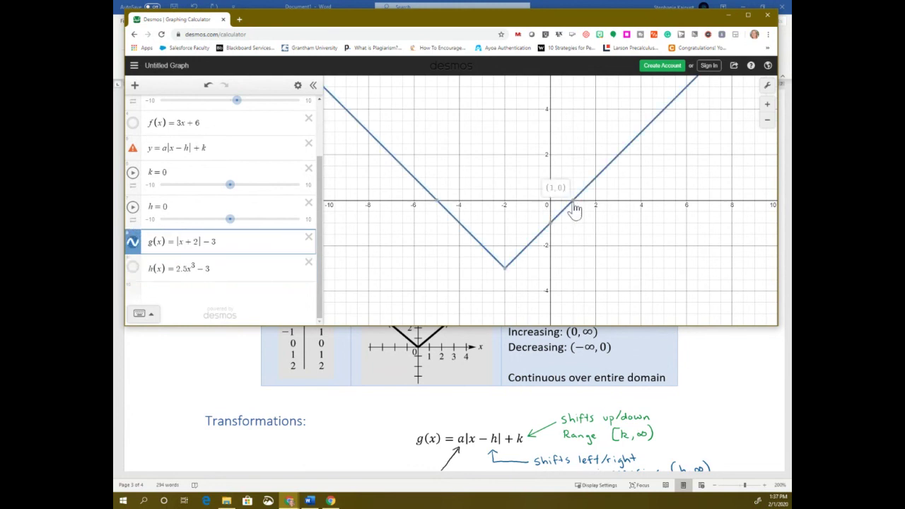
mouse_move(439, 207)
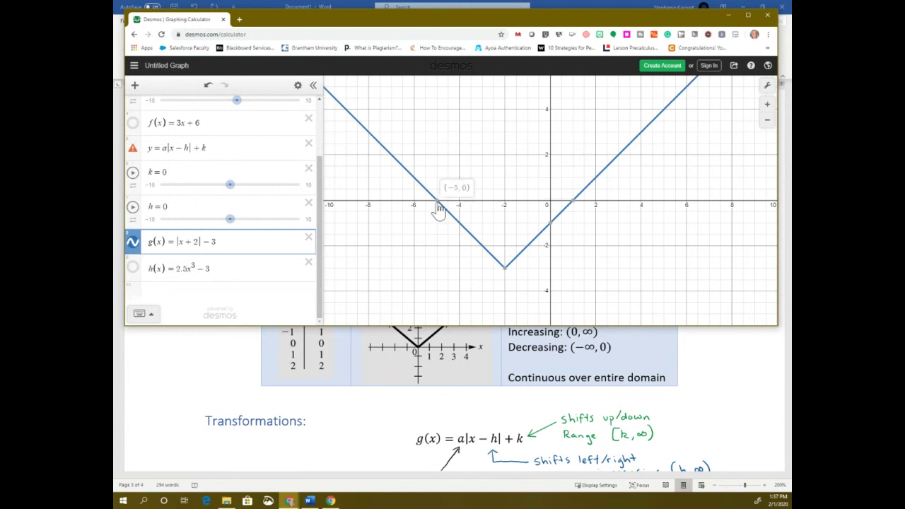
mouse_move(551, 228)
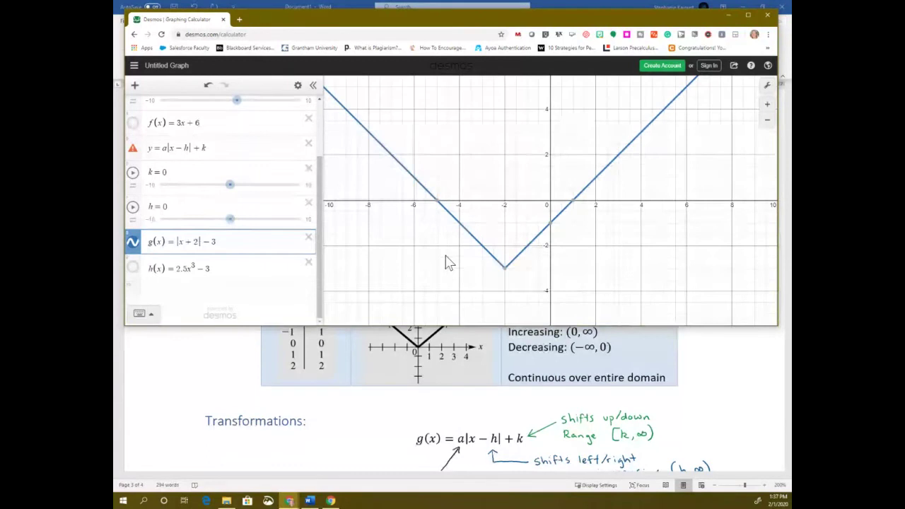
- View the graph's sharing options and its embed code, and dismiss them
click(734, 65)
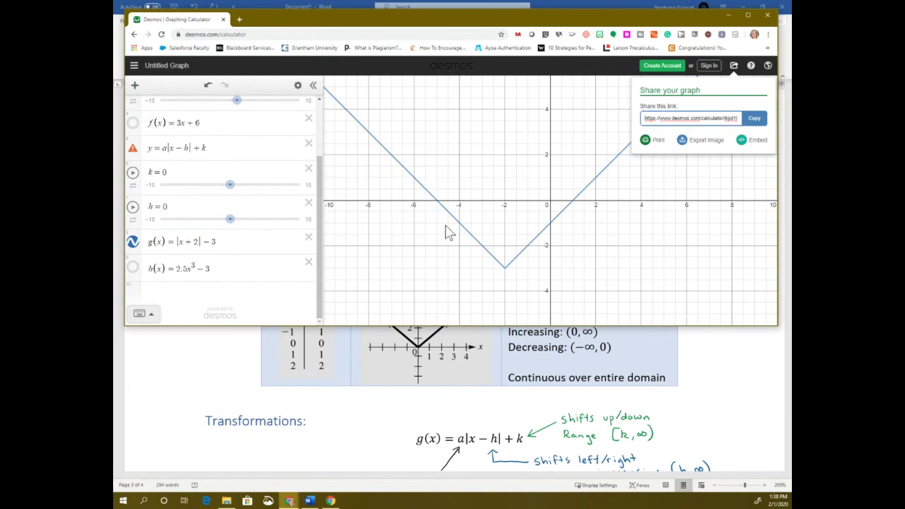
click(757, 145)
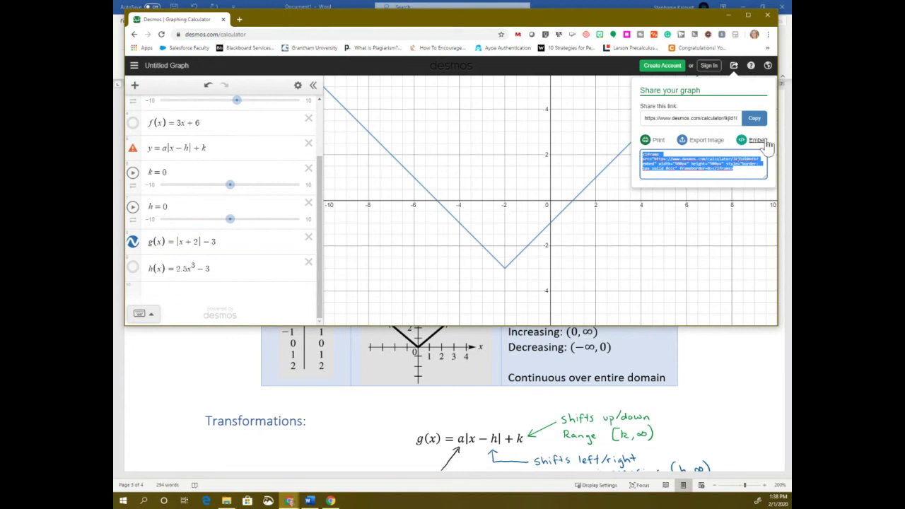
click(720, 247)
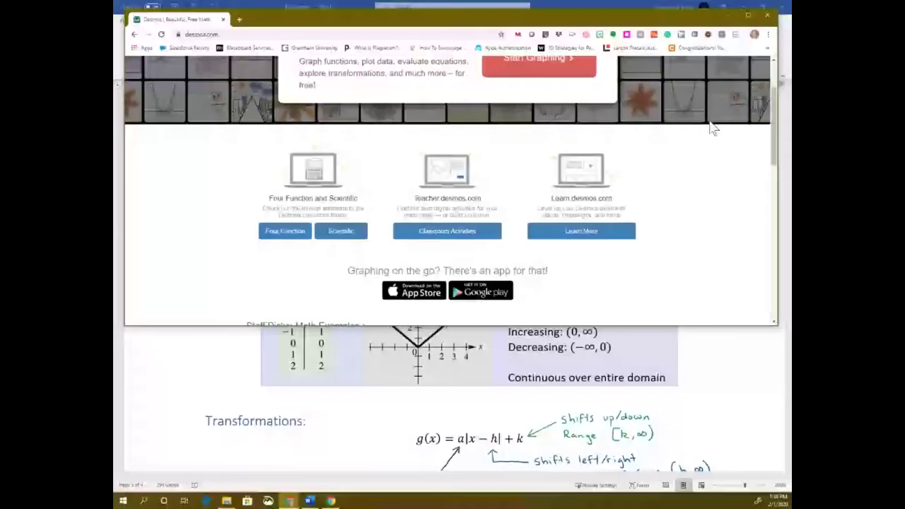
- Maximize the browser window and open the dilation example from Staff Picks: Math Examples on the Desmos homepage
click(747, 15)
scroll(551, 212, up, 1)
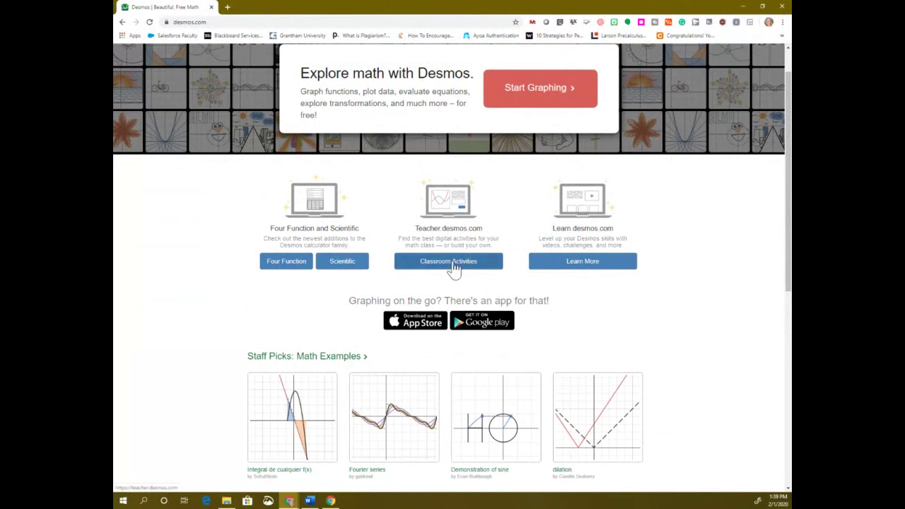
scroll(453, 269, down, 2)
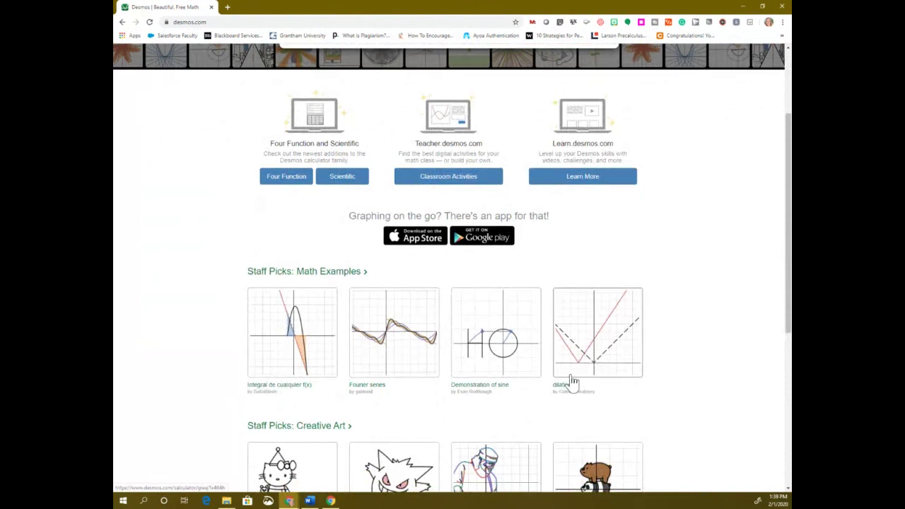
scroll(572, 382, down, 1)
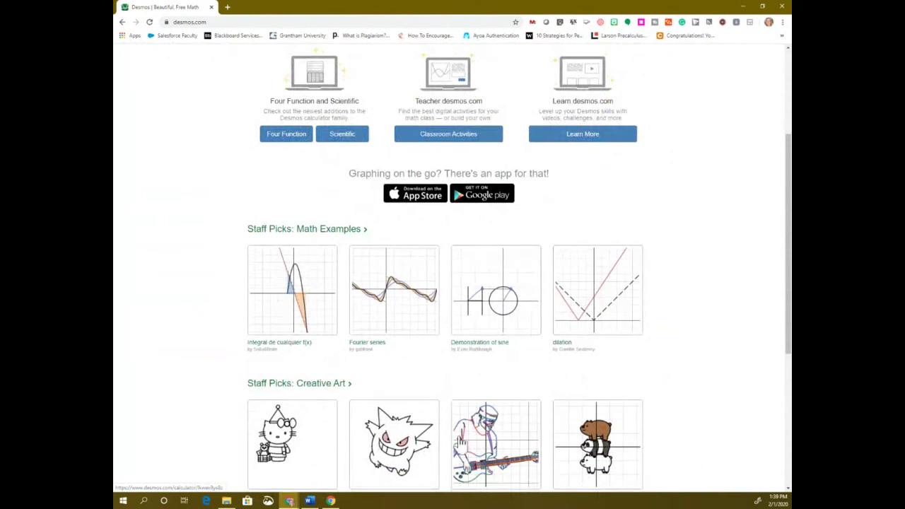
click(605, 316)
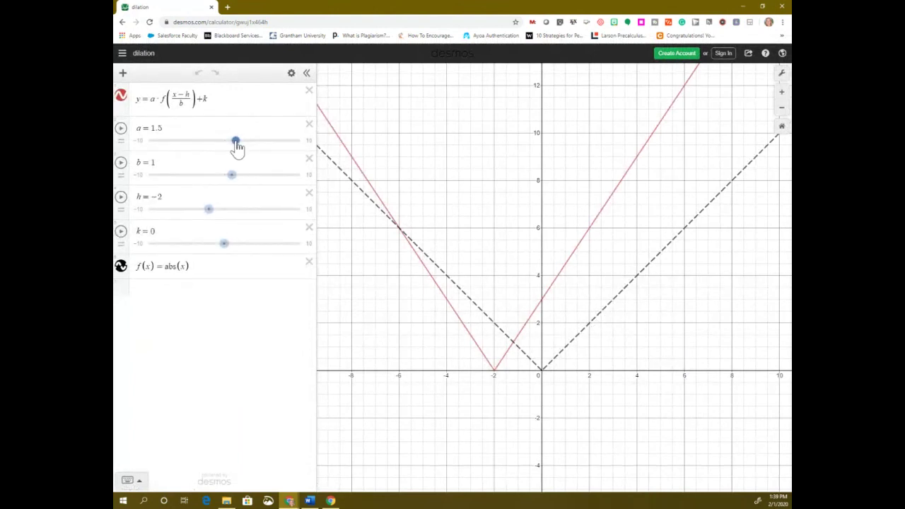
- Try the dilation graph's sliders with a at 1.3 and b at 1.4, and return to the homepage without saving
mouse_move(237, 146)
mouse_down()
mouse_move(247, 147)
mouse_move(236, 146)
mouse_up()
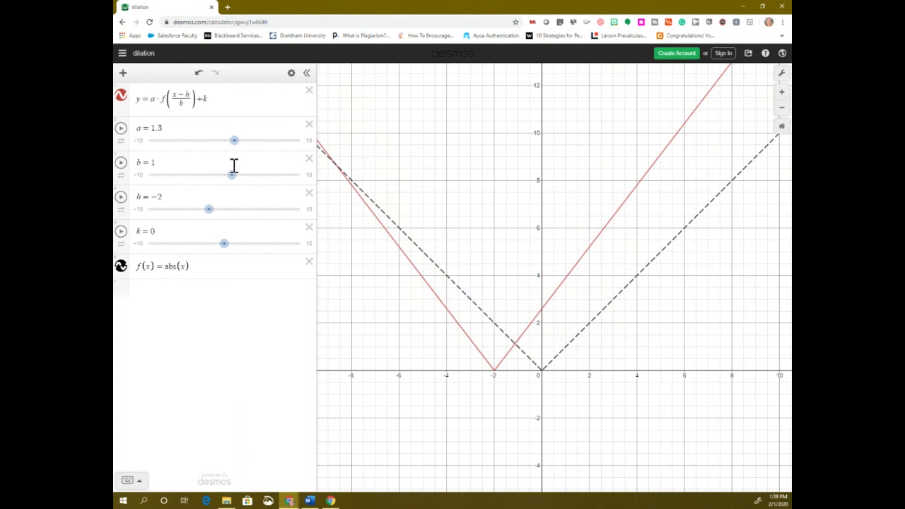
drag(234, 180, 237, 180)
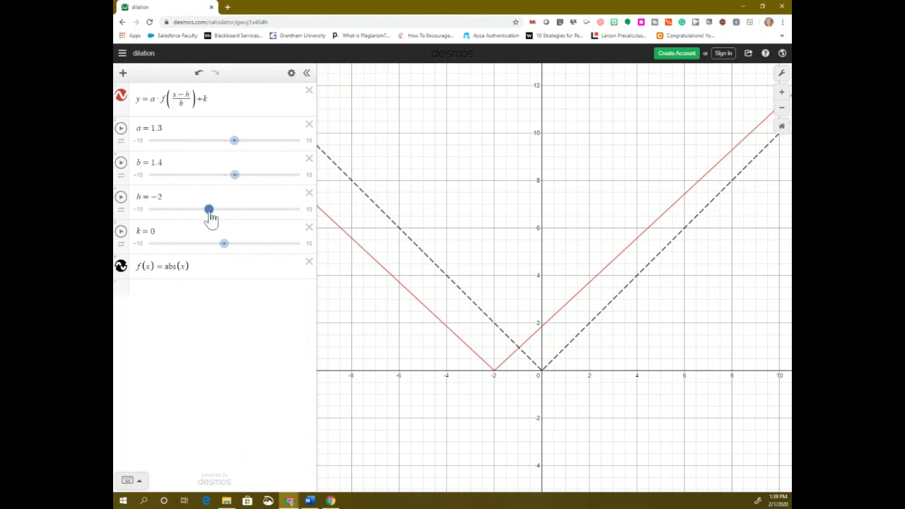
mouse_move(210, 217)
mouse_down()
mouse_move(196, 217)
mouse_move(209, 216)
mouse_up()
click(122, 22)
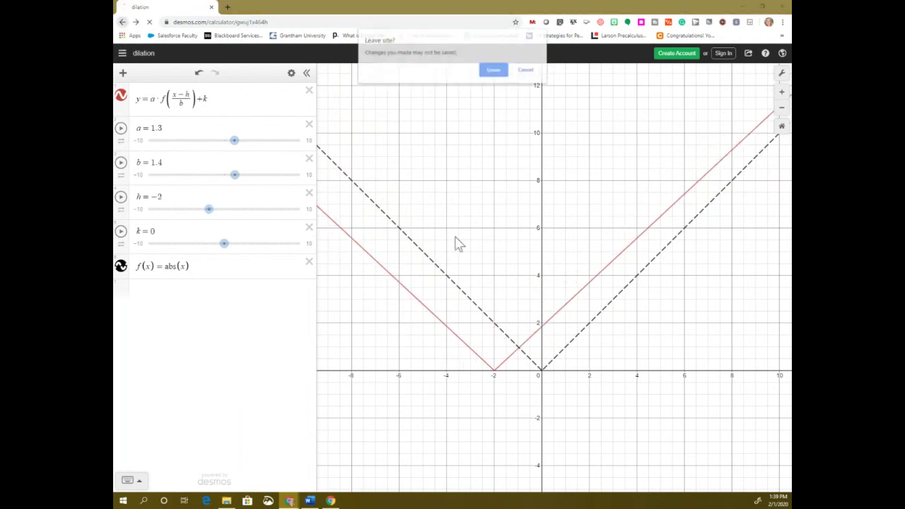
click(491, 70)
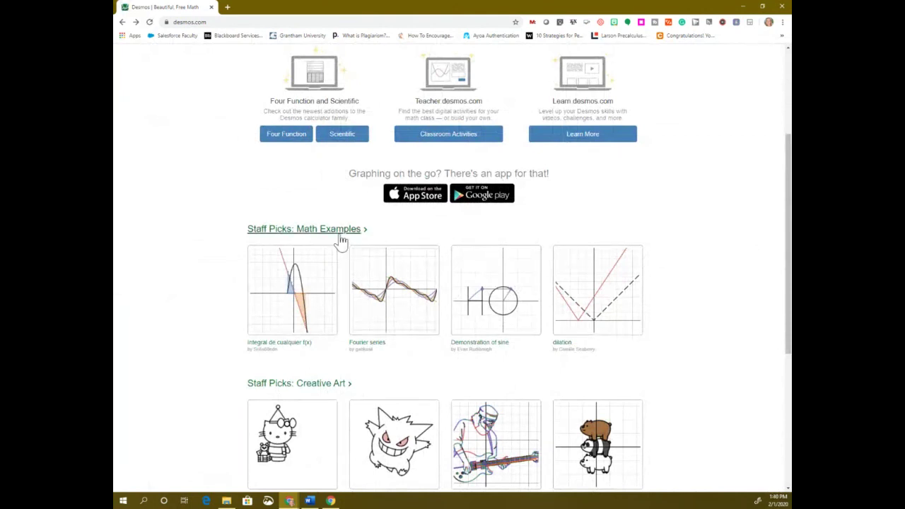
- Look over the Desmos homepage, open the full Staff Picks: Math Examples collection, and browse its graphs
scroll(340, 240, up, 3)
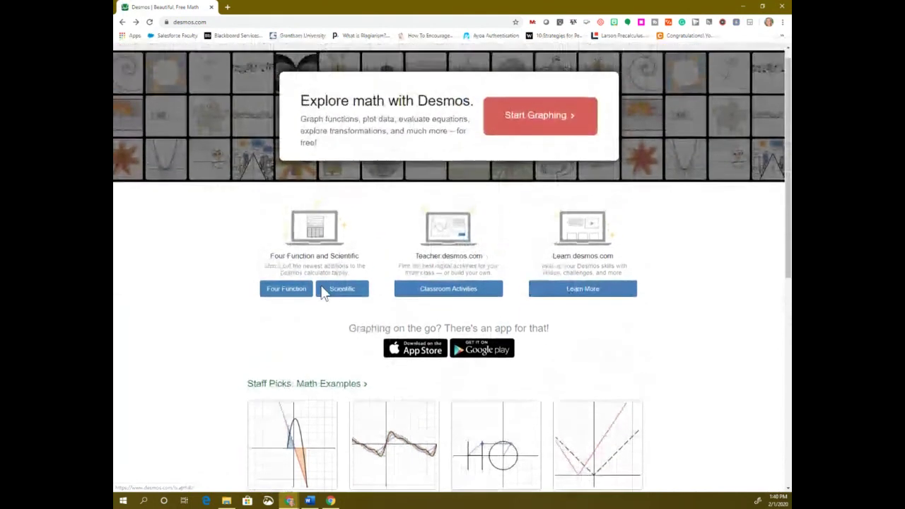
scroll(372, 296, down, 6)
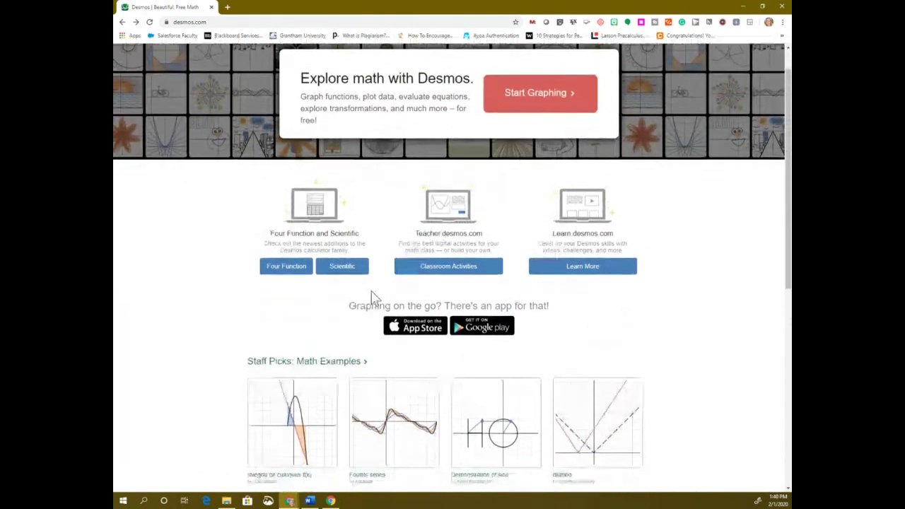
scroll(374, 363, down, 2)
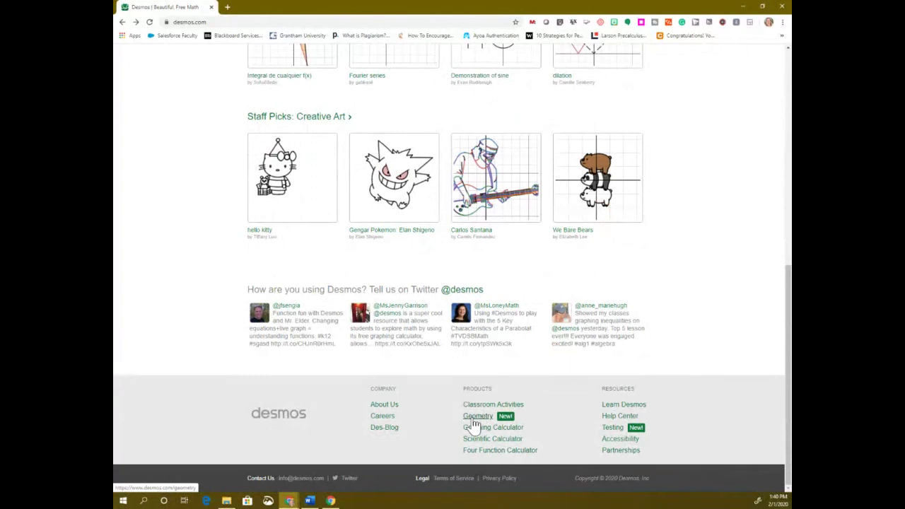
scroll(471, 425, up, 4)
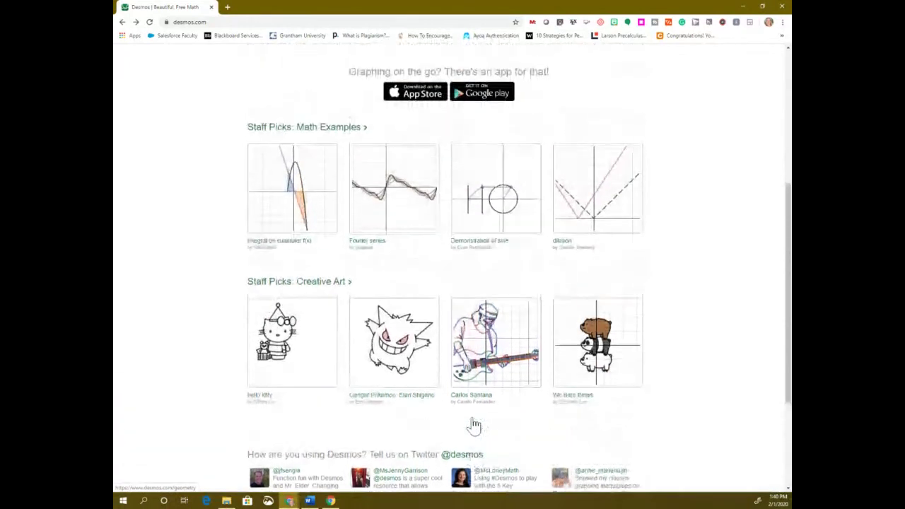
click(337, 221)
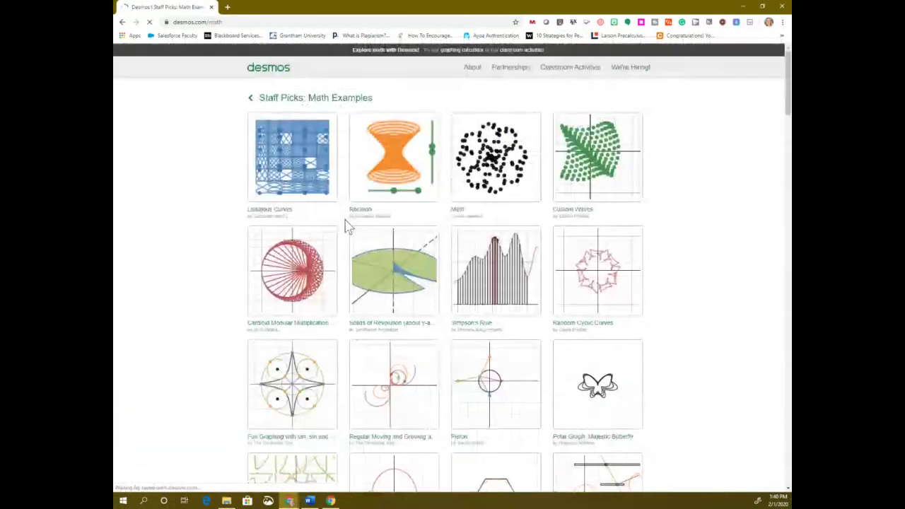
scroll(720, 185, down, 1)
scroll(548, 332, down, 5)
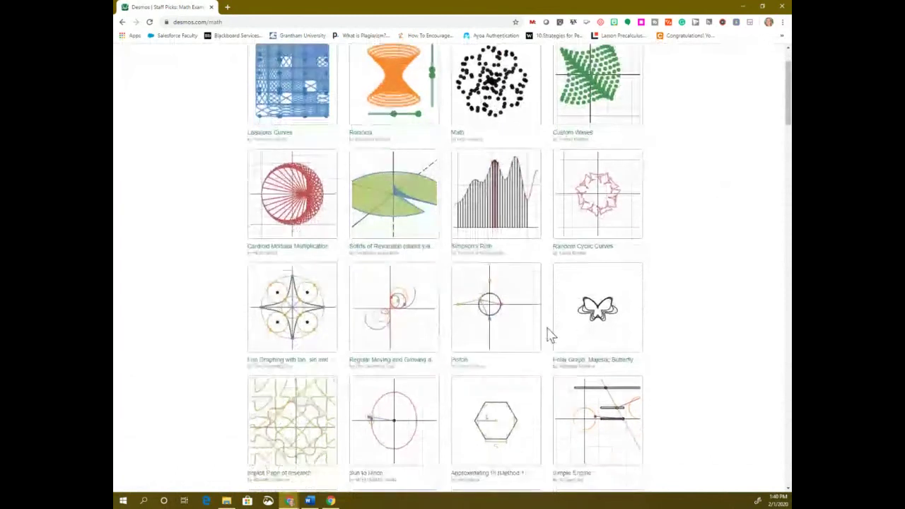
scroll(471, 374, down, 10)
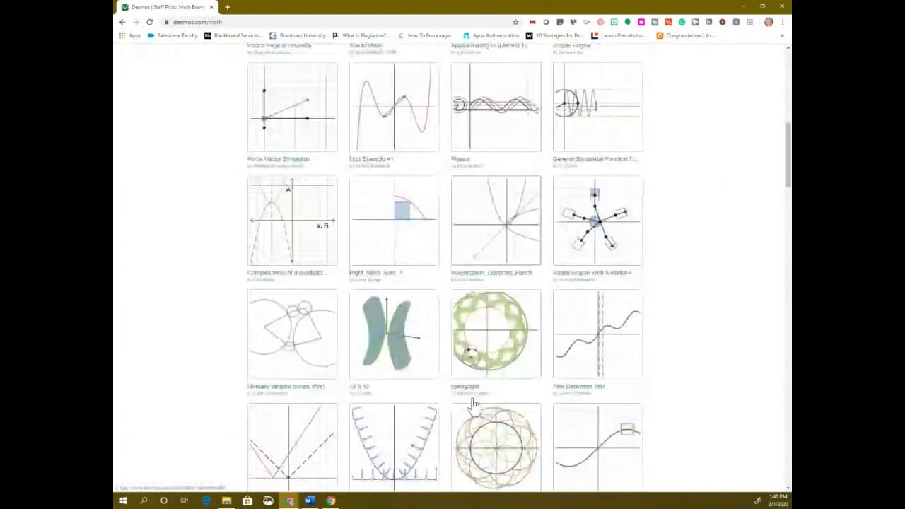
- Return to the Desmos homepage and reopen the full Staff Picks: Math Examples collection
scroll(475, 404, up, 13)
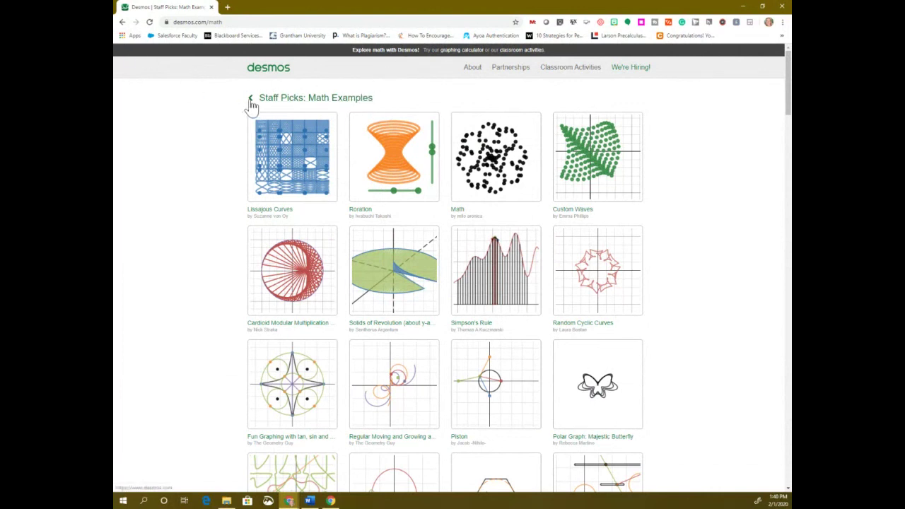
click(122, 22)
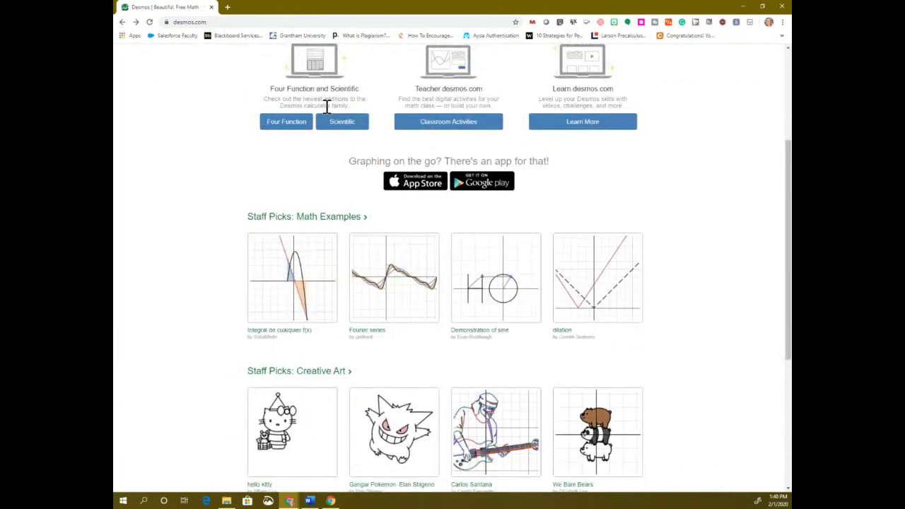
click(335, 219)
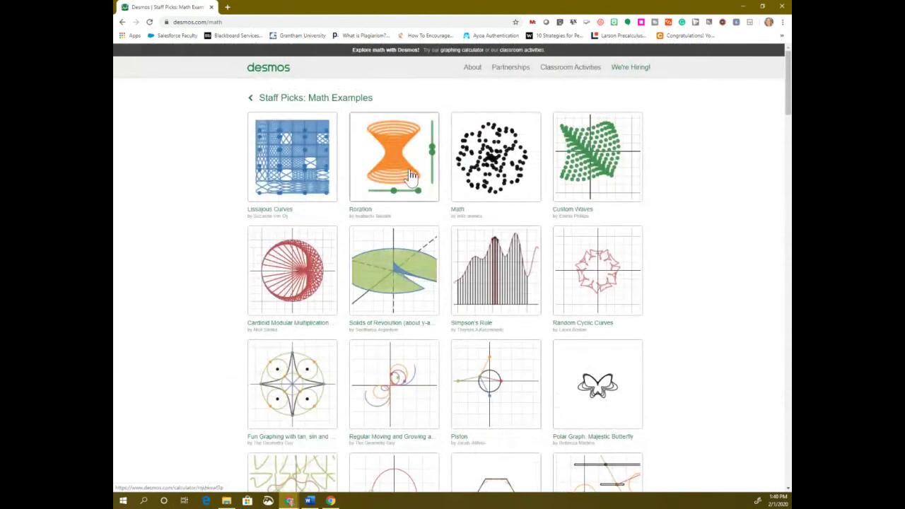
- View the Roration and Cardioid Modular Multiplication examples one after the other, highlighting the cardioid's long trigonometric equation, and return to the collection
click(402, 172)
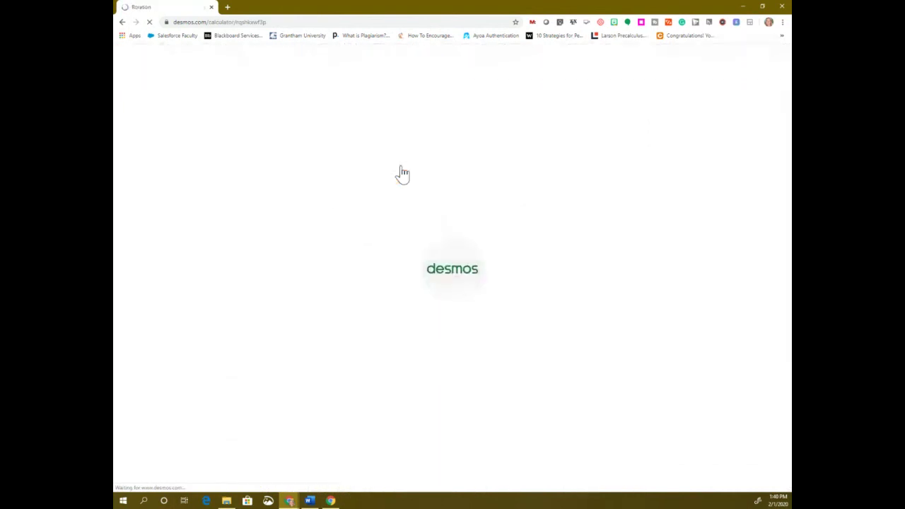
click(121, 23)
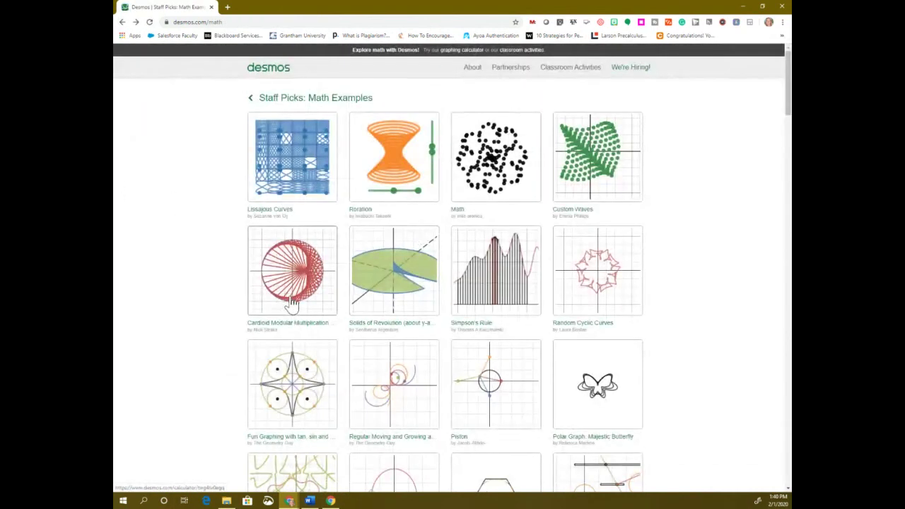
click(294, 300)
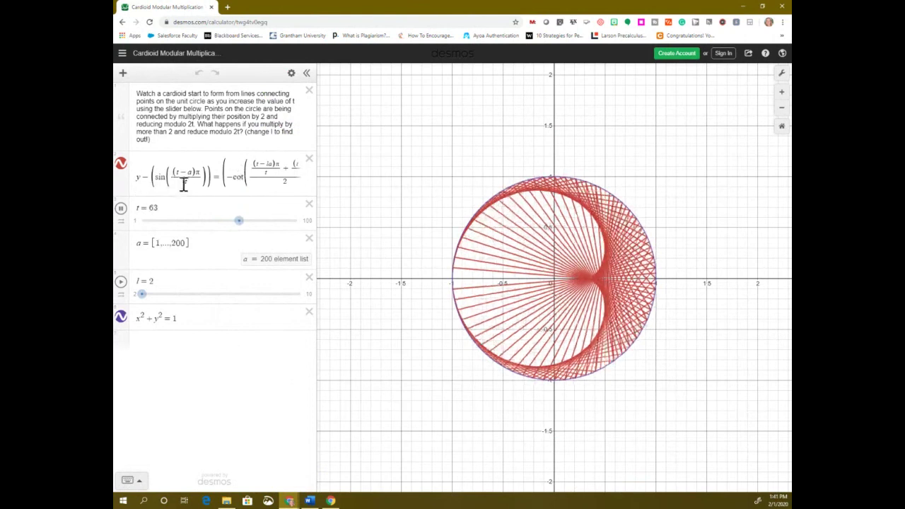
drag(226, 178, 125, 190)
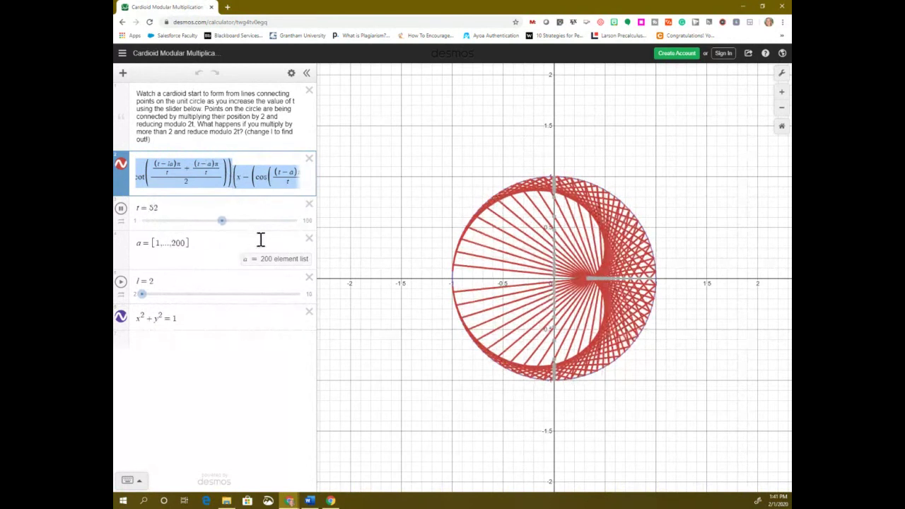
click(123, 23)
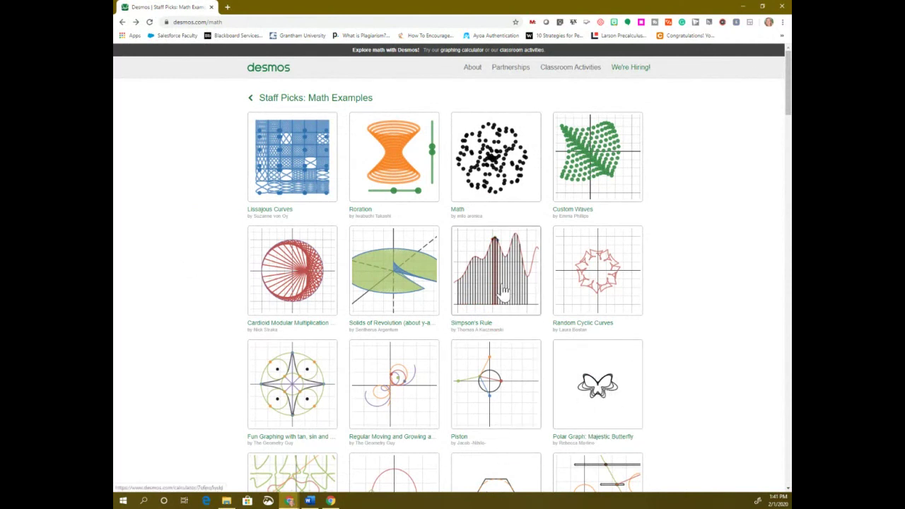
- Browse the example graphs further down the Staff Picks: Math Examples collection
scroll(400, 288, down, 1)
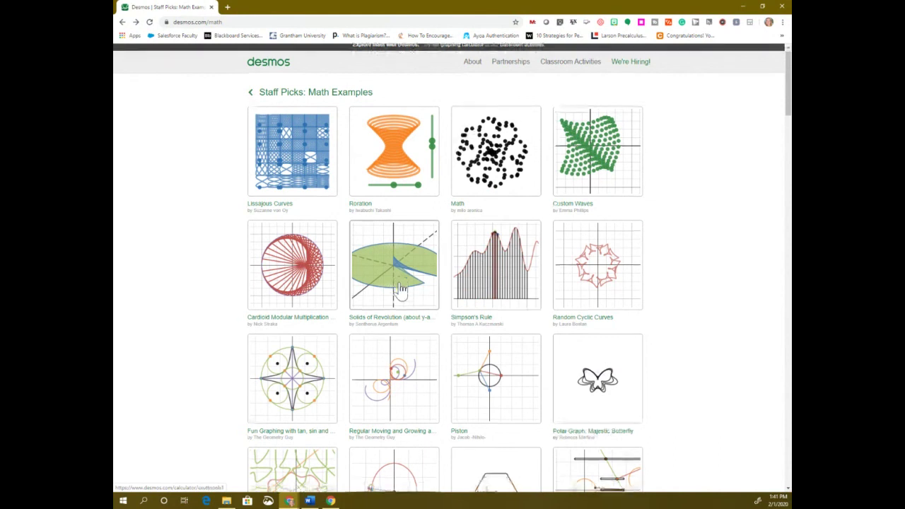
scroll(448, 274, down, 1)
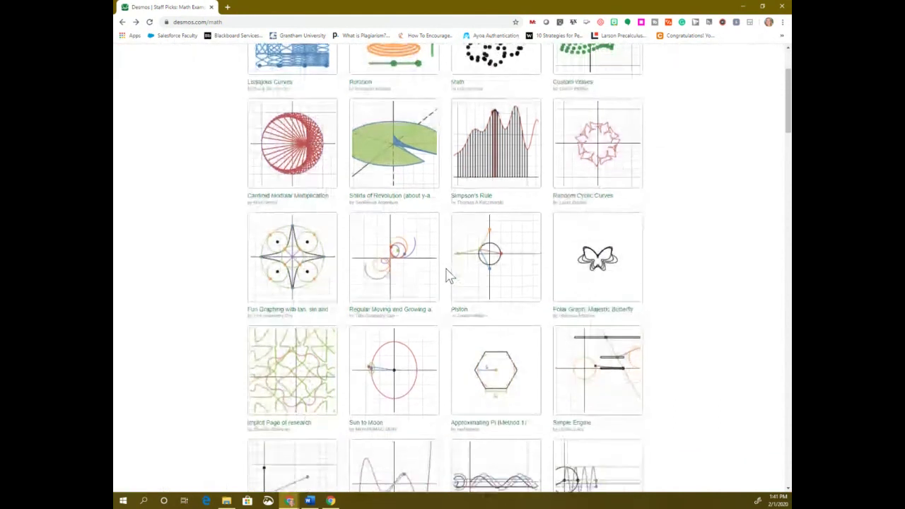
scroll(451, 265, down, 1)
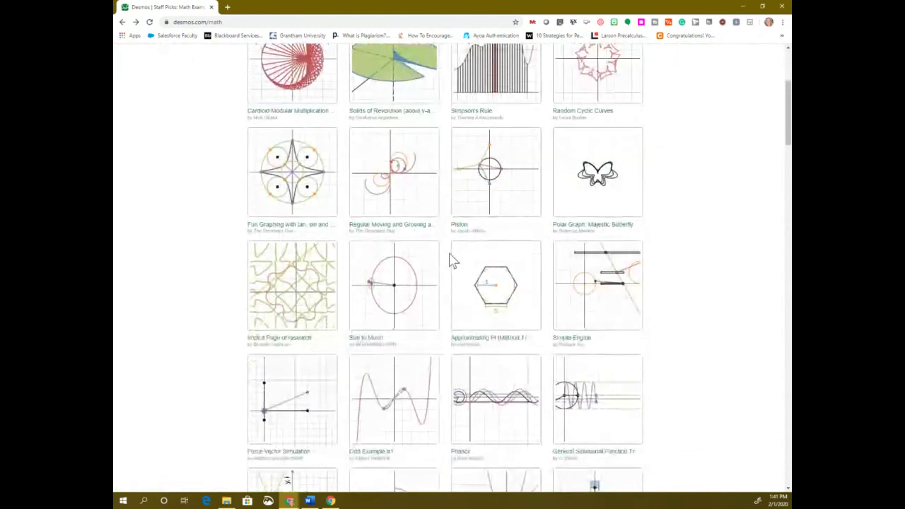
scroll(452, 261, down, 1)
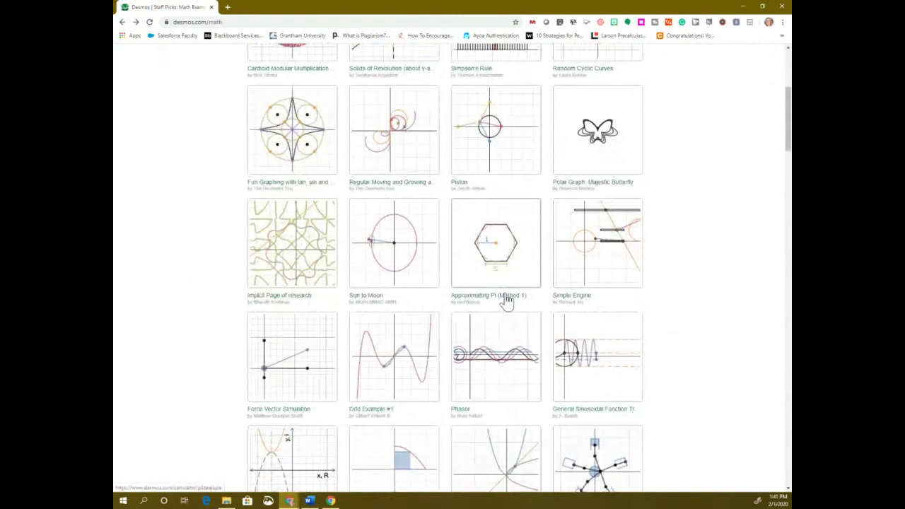
scroll(424, 340, down, 1)
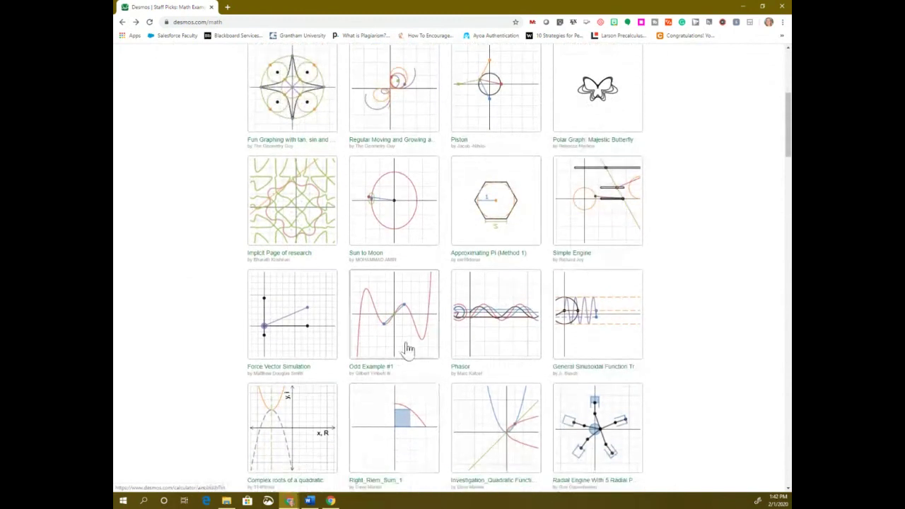
scroll(410, 349, down, 1)
scroll(228, 398, down, 5)
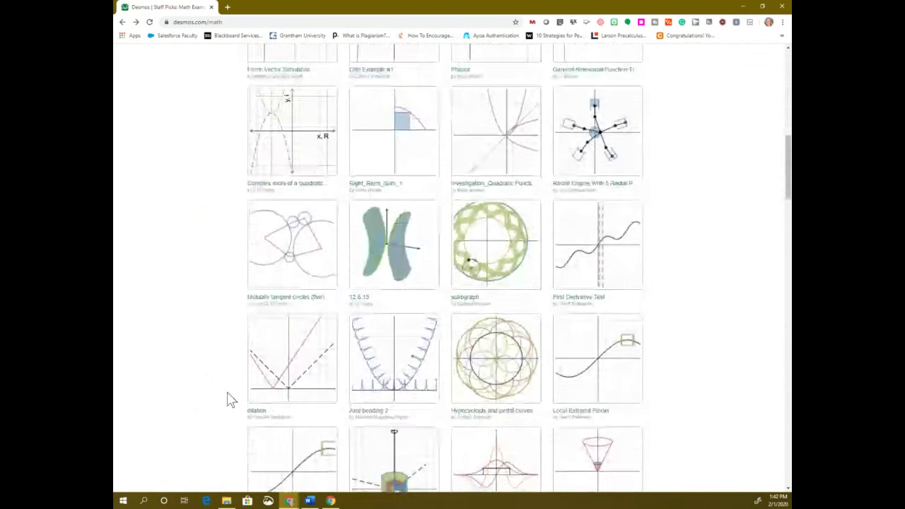
scroll(229, 399, down, 3)
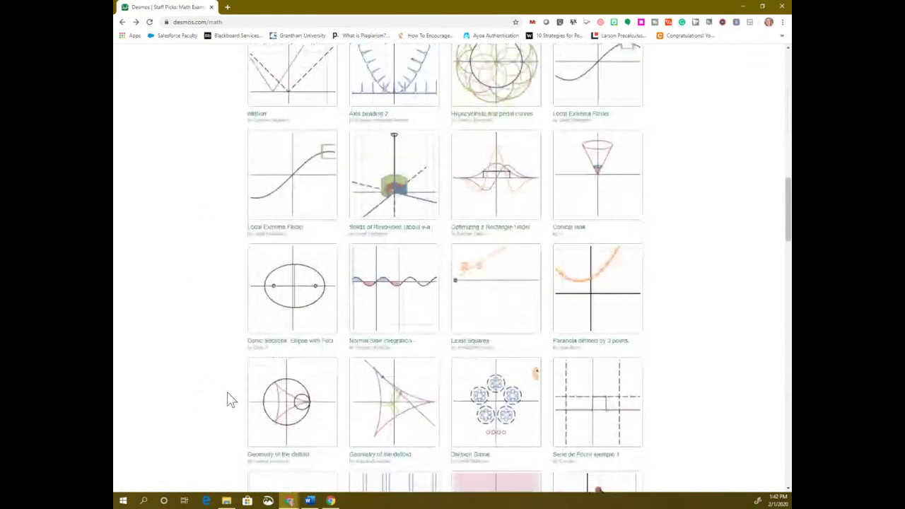